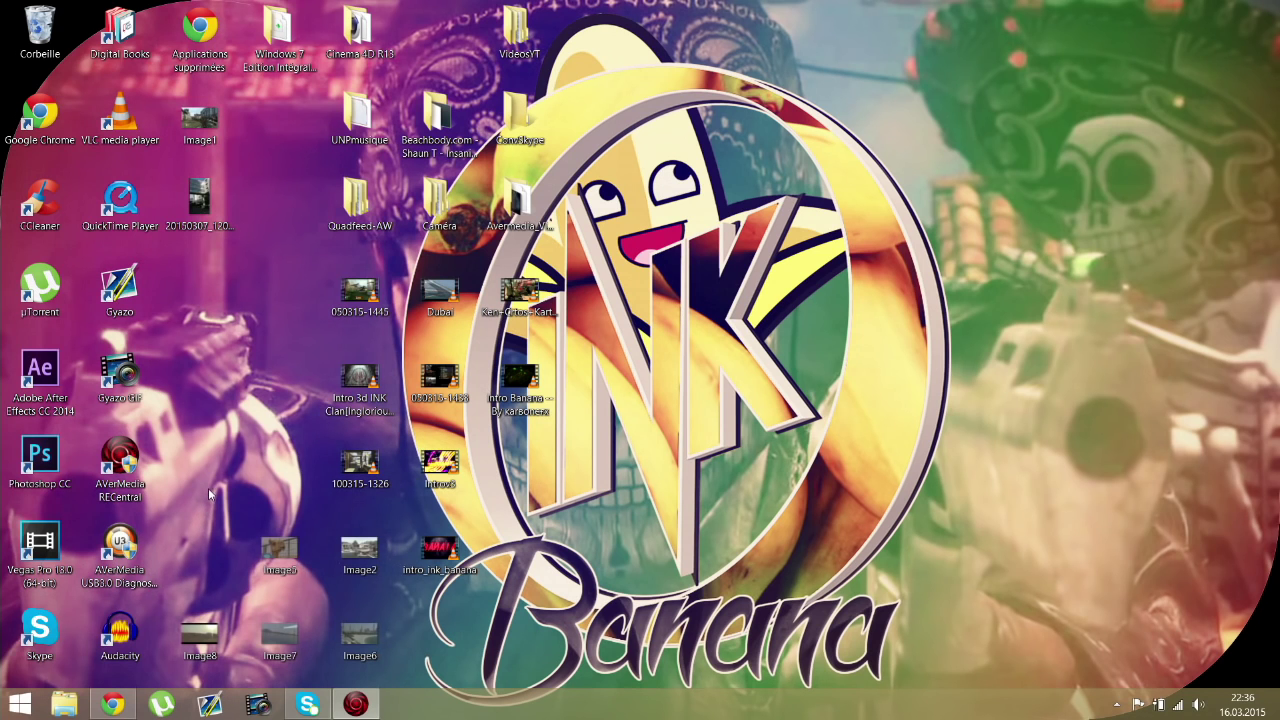
Step: Clear the desktop icon selection and dismiss the desktop context menu
drag(168, 257, 326, 526)
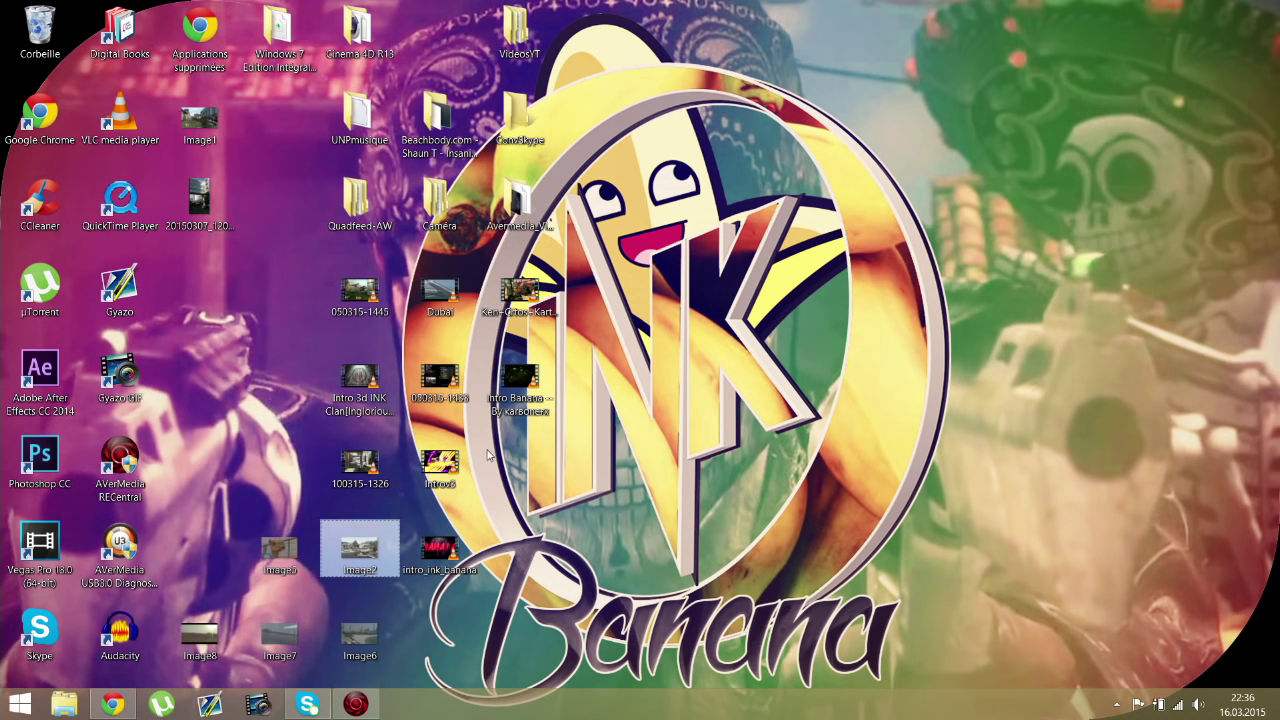
drag(483, 433, 1165, 597)
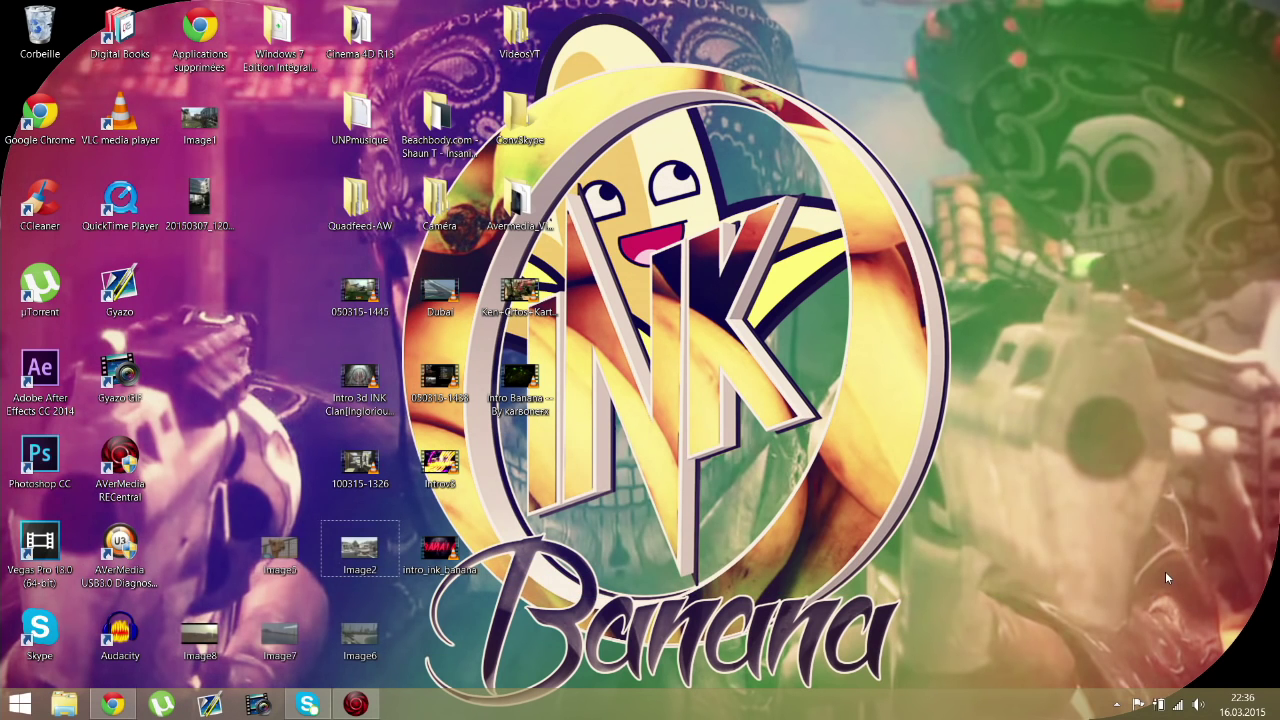
right_click(940, 441)
click(1118, 154)
drag(1233, 88, 1039, 345)
Step: Bring Chrome back and open the Email Account form on the QQ Sign Up tab
click(113, 704)
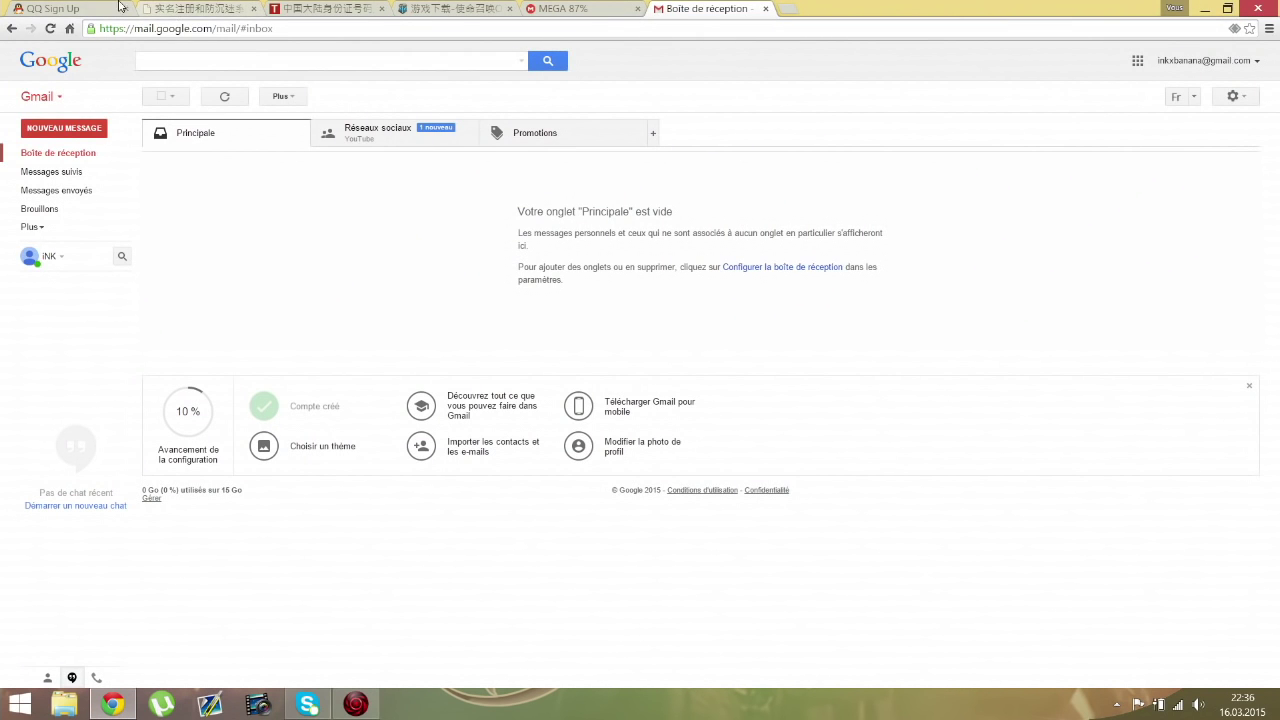
click(123, 6)
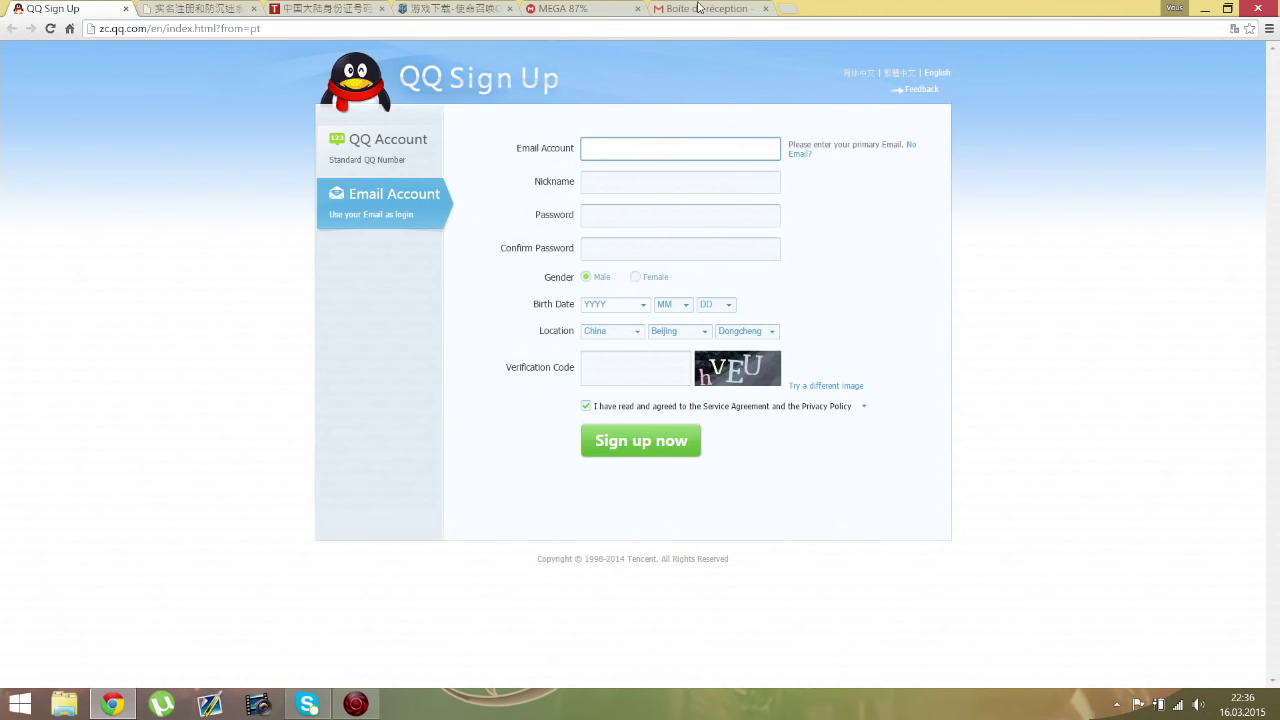
click(698, 8)
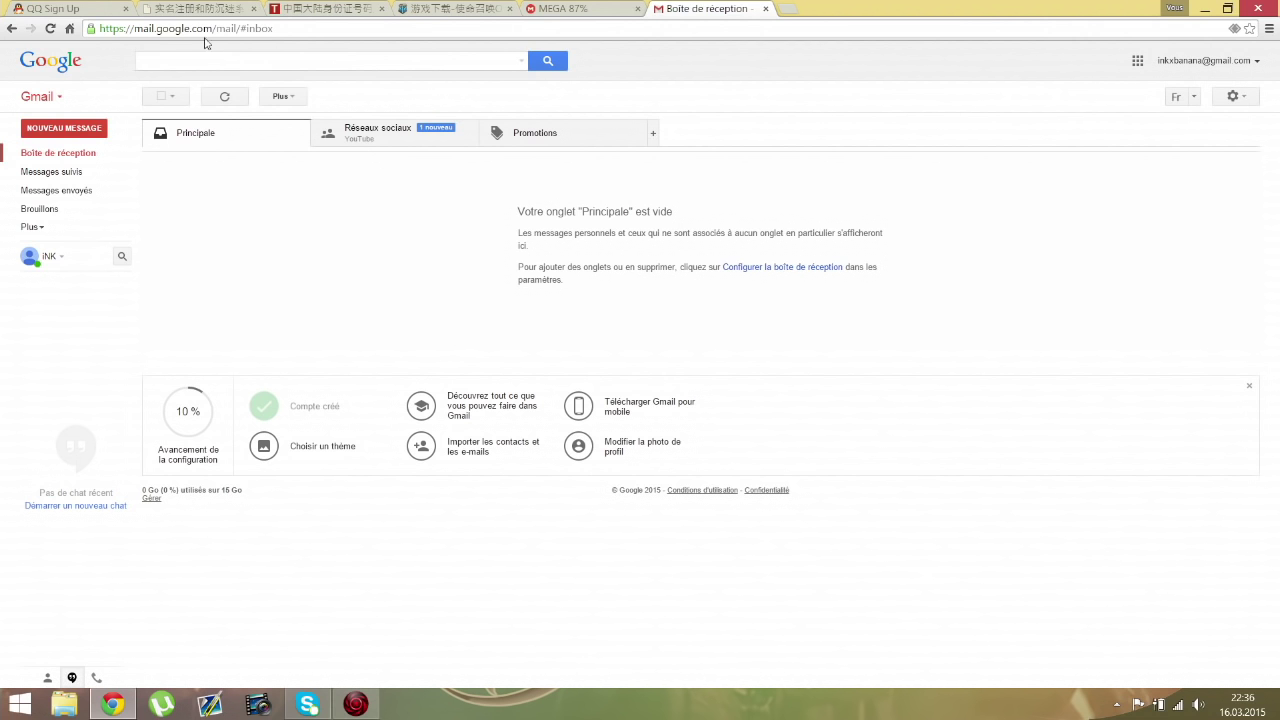
click(76, 9)
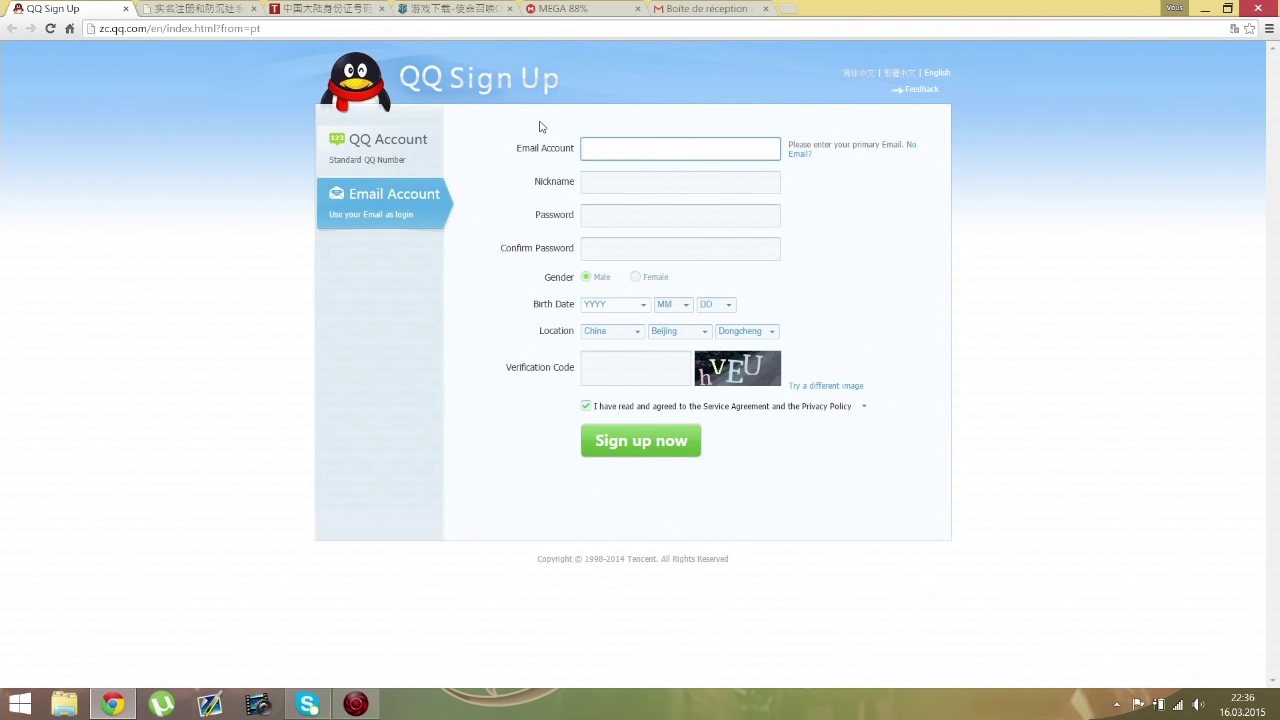
click(366, 164)
click(383, 216)
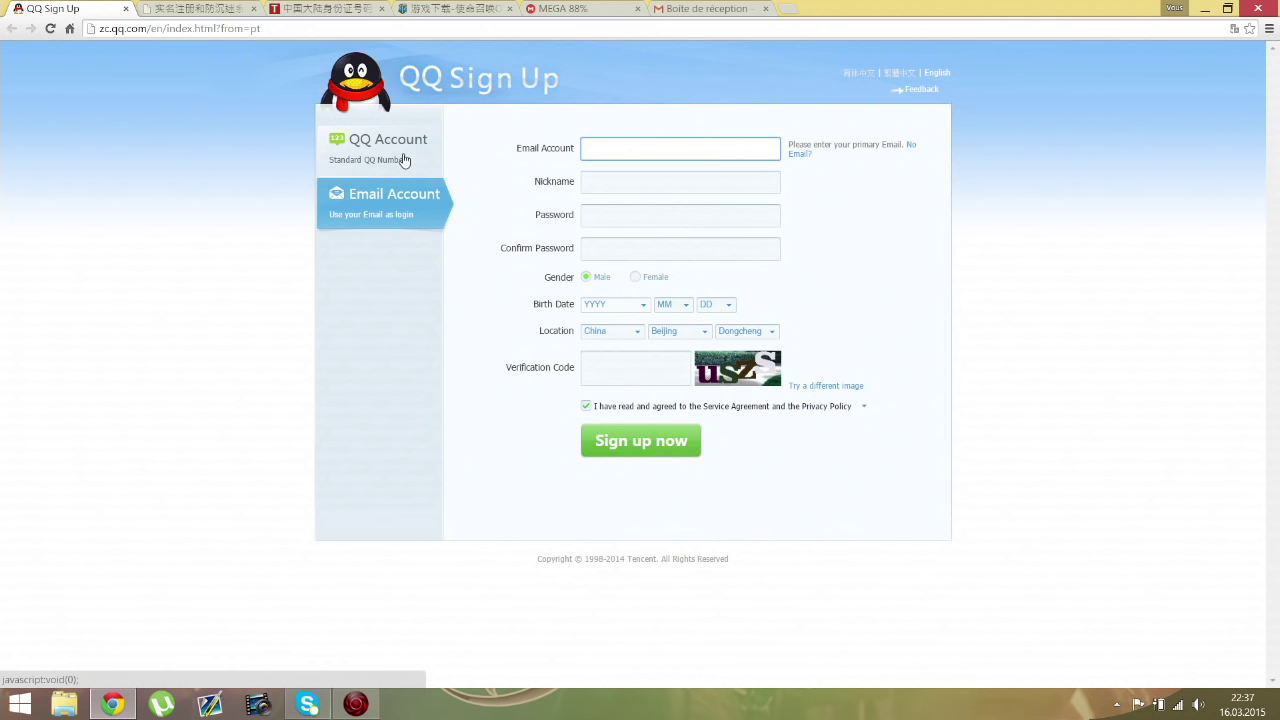
click(614, 149)
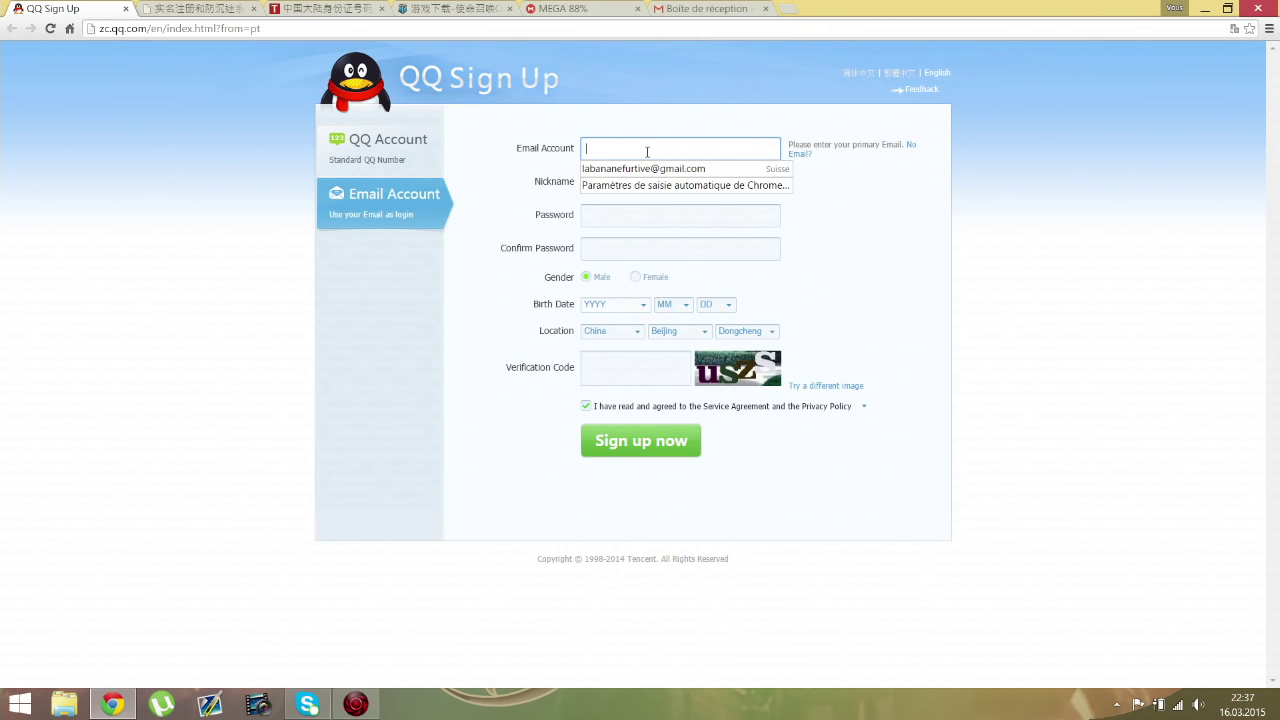
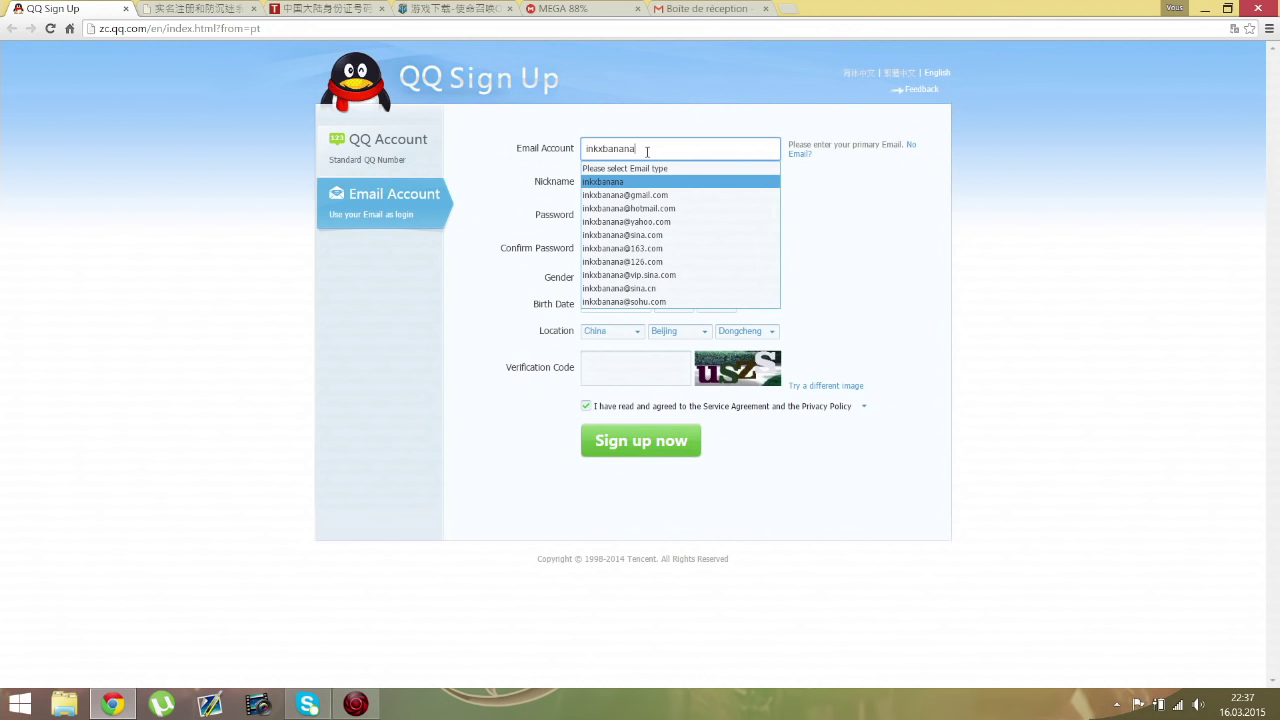
click(657, 195)
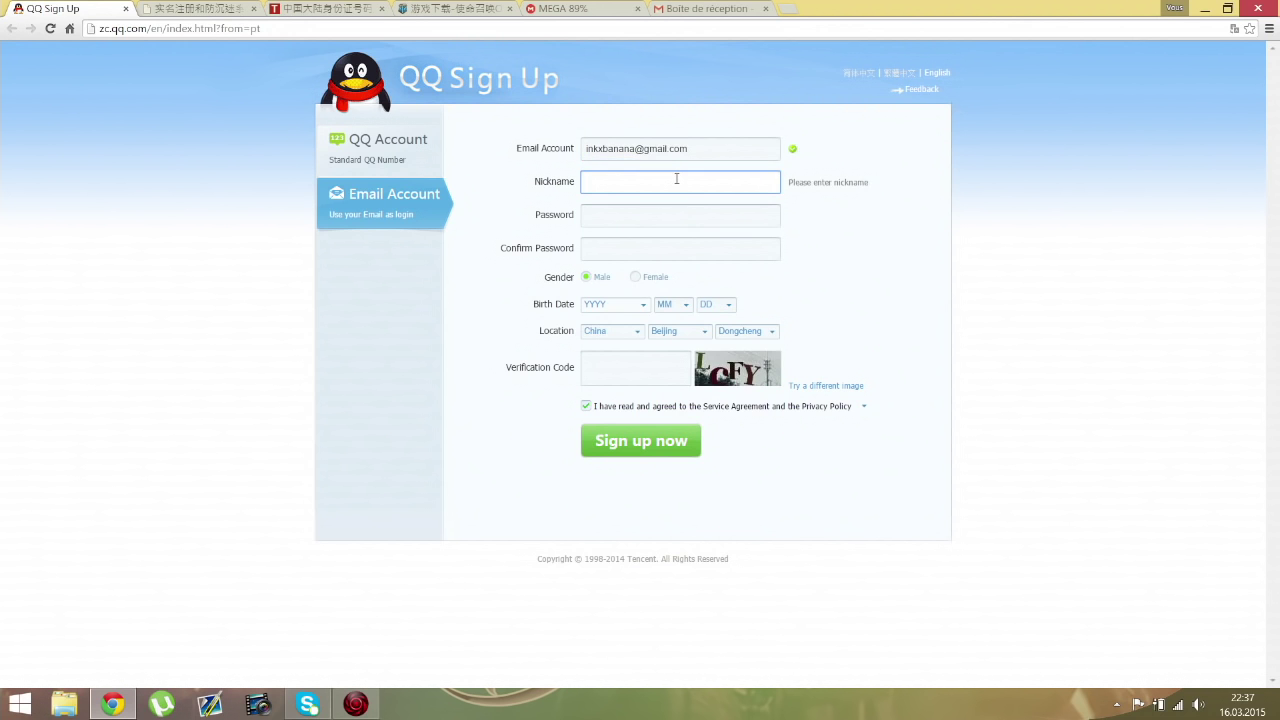
click(634, 221)
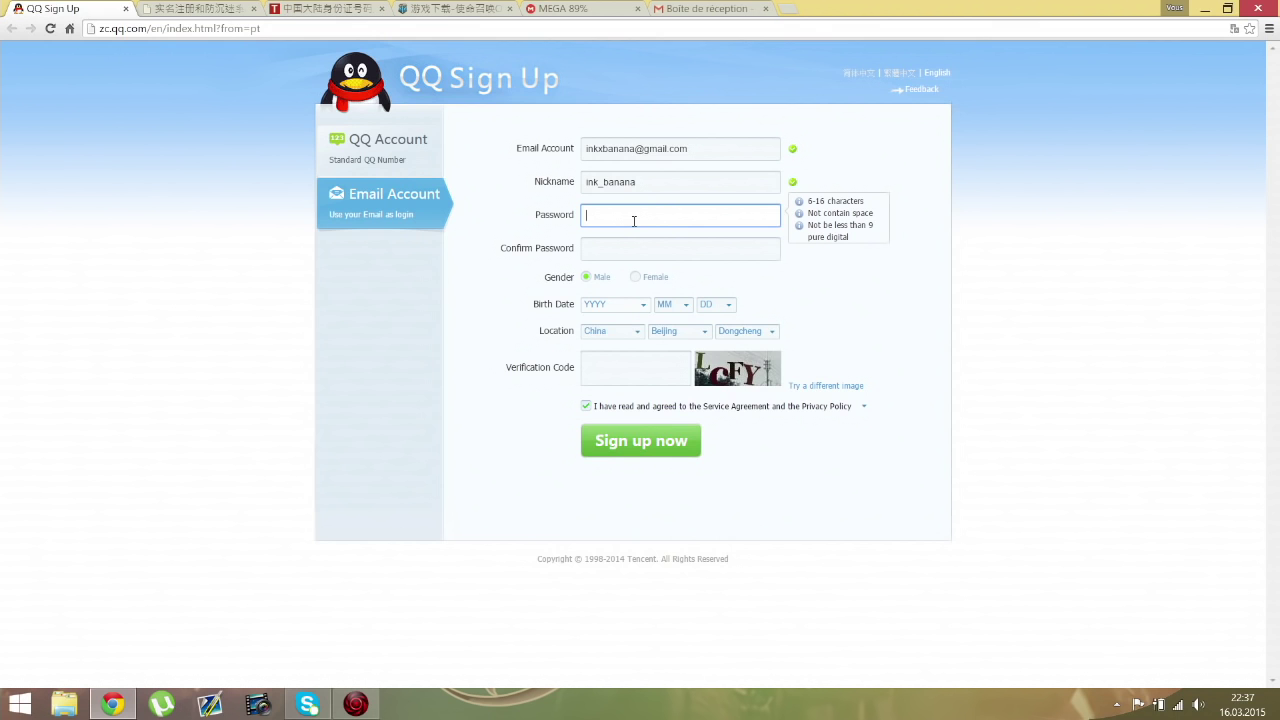
text(*******)
click(632, 250)
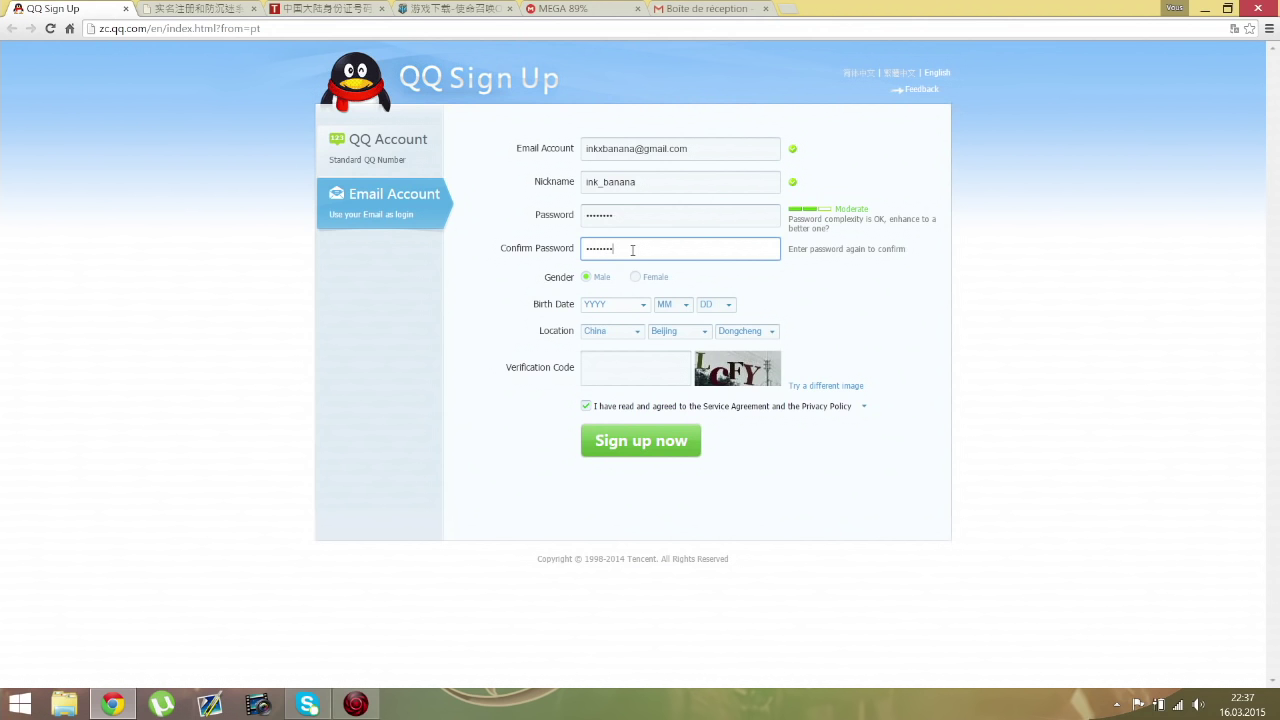
Step: Set the birth date dropdowns to 27 December 1897
click(644, 305)
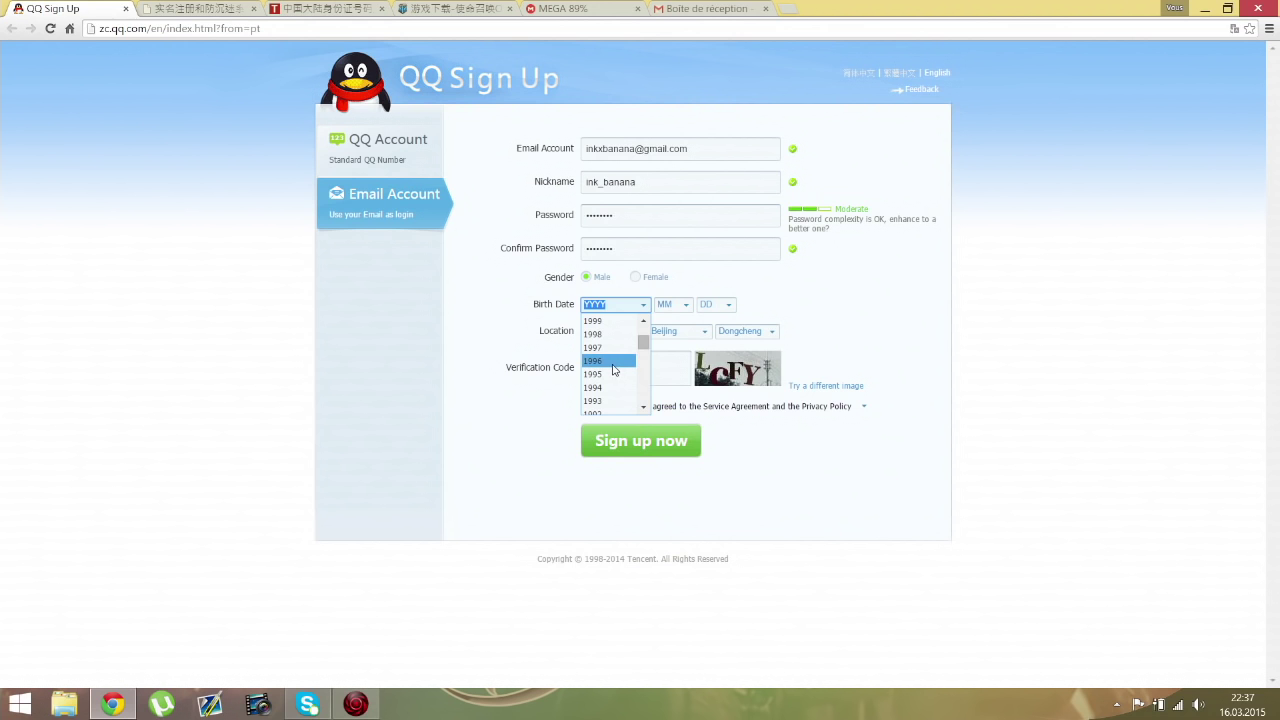
click(613, 363)
click(689, 305)
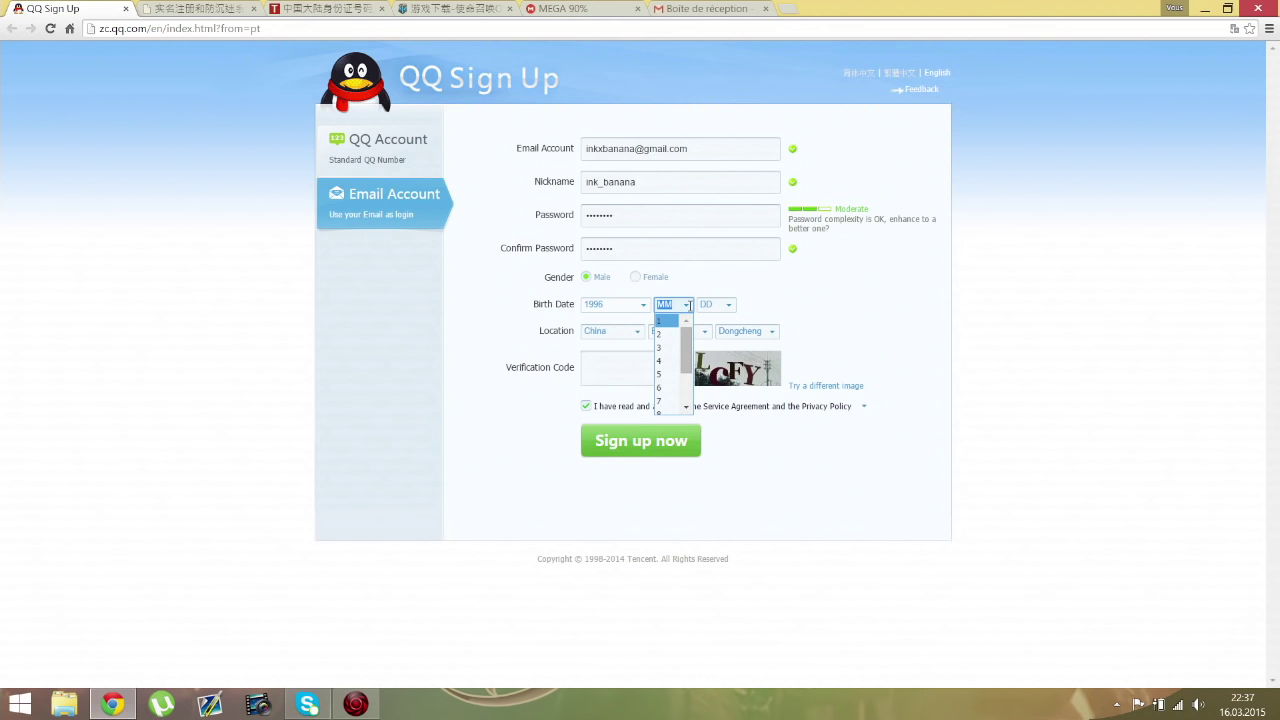
drag(687, 337, 687, 372)
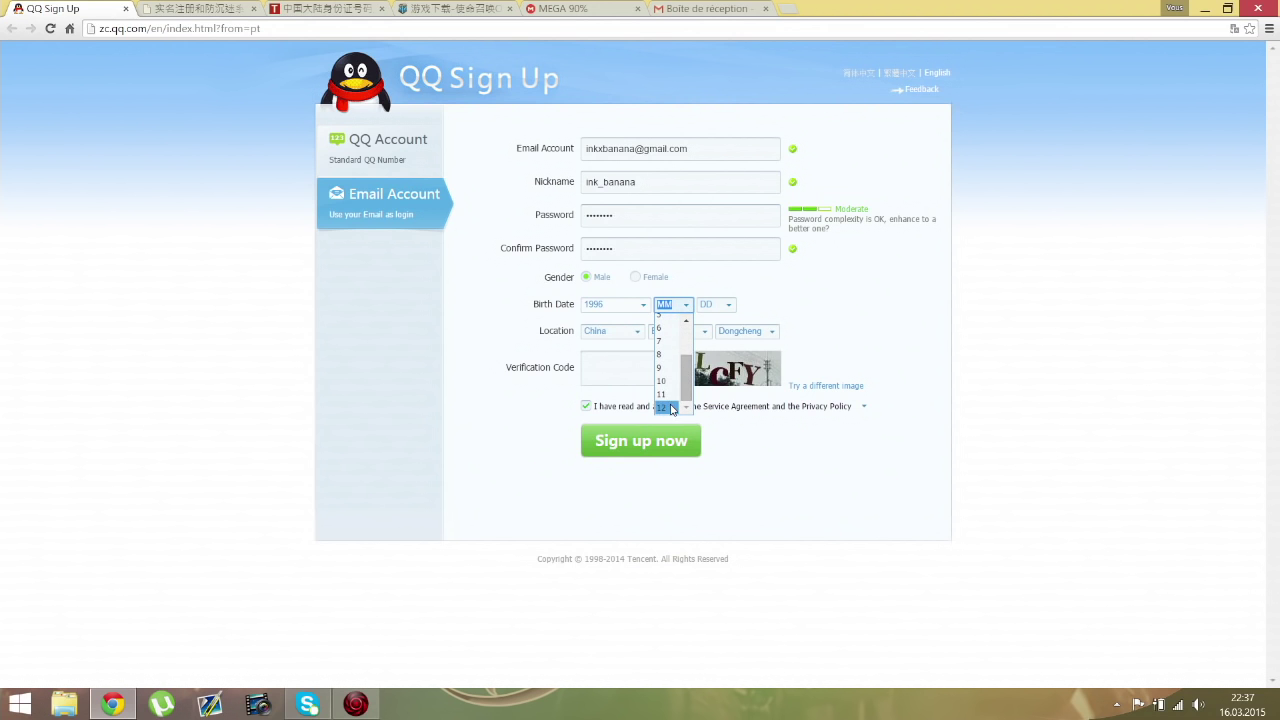
click(666, 405)
click(716, 304)
drag(730, 334, 729, 388)
click(705, 396)
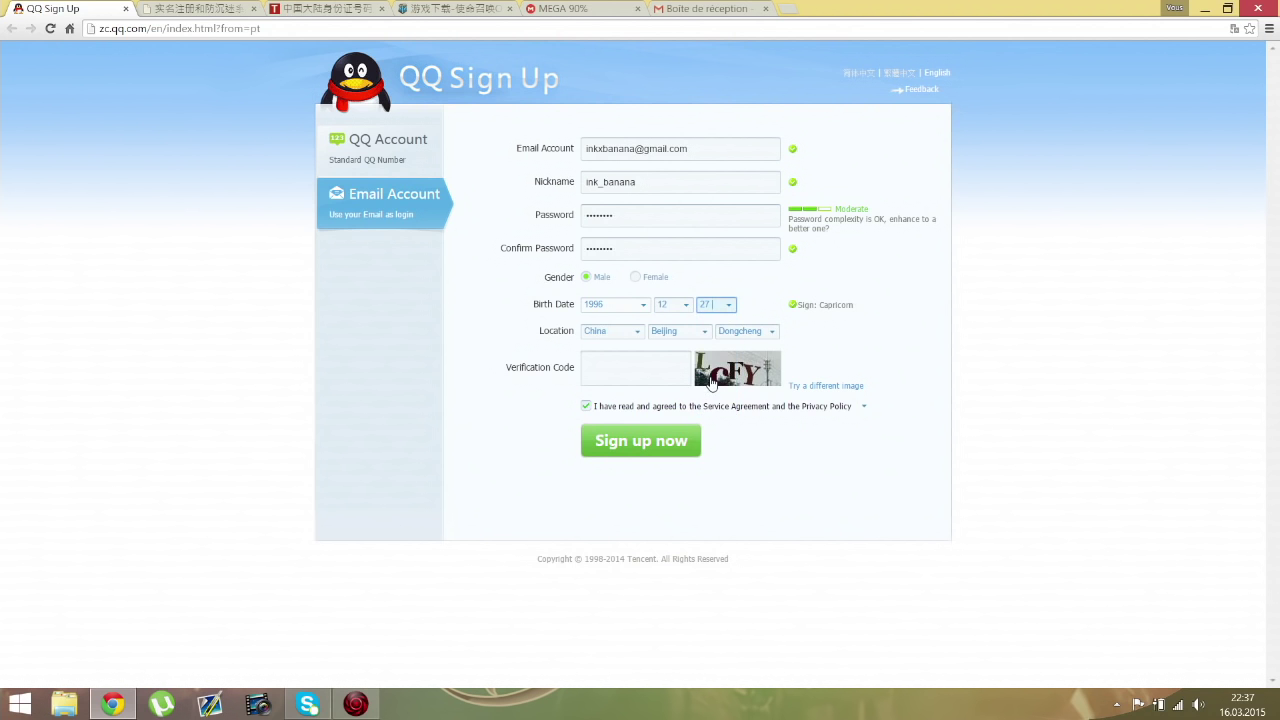
click(643, 304)
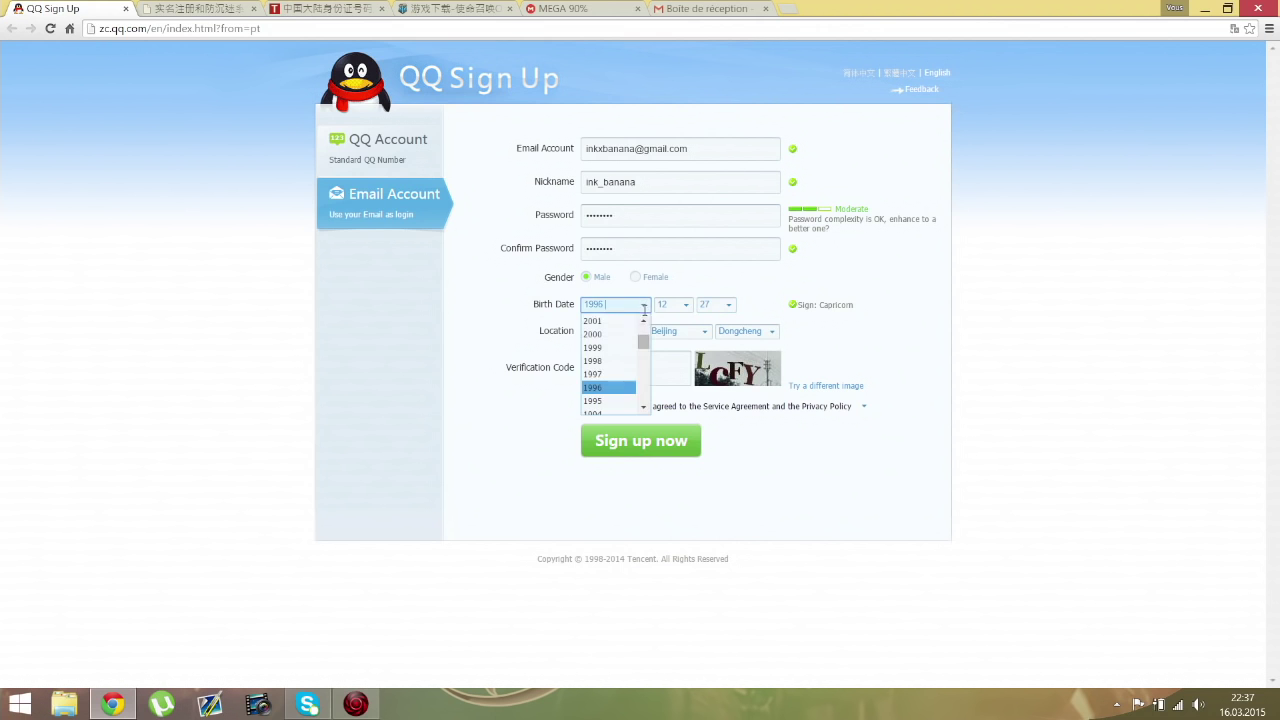
drag(644, 332, 649, 416)
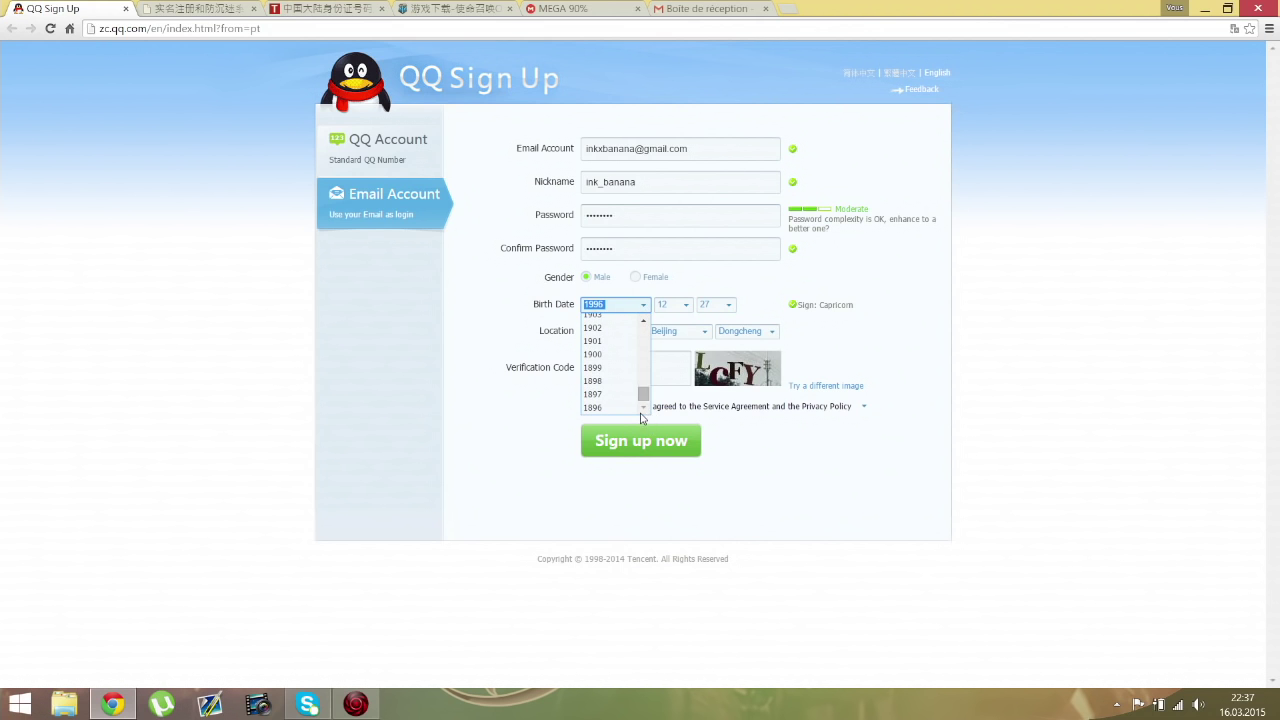
click(754, 301)
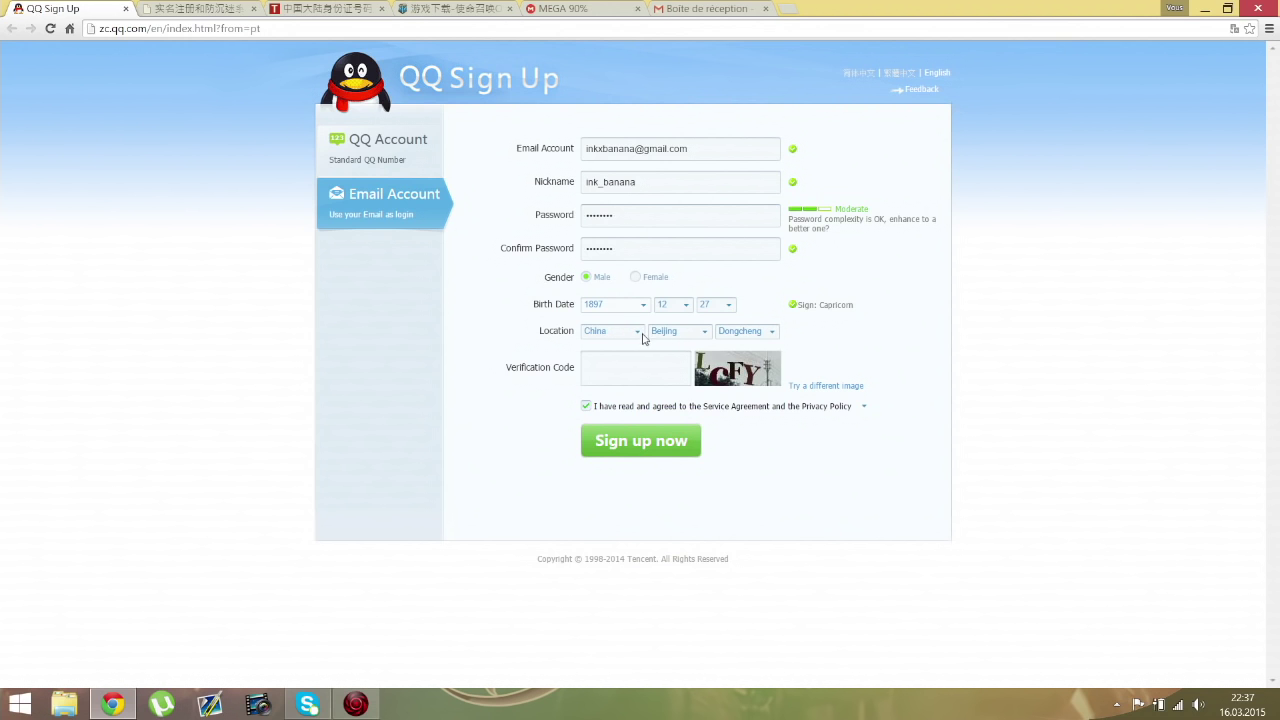
Step: Enter the image verification code and submit the sign-up form
click(649, 368)
text(lcfy)
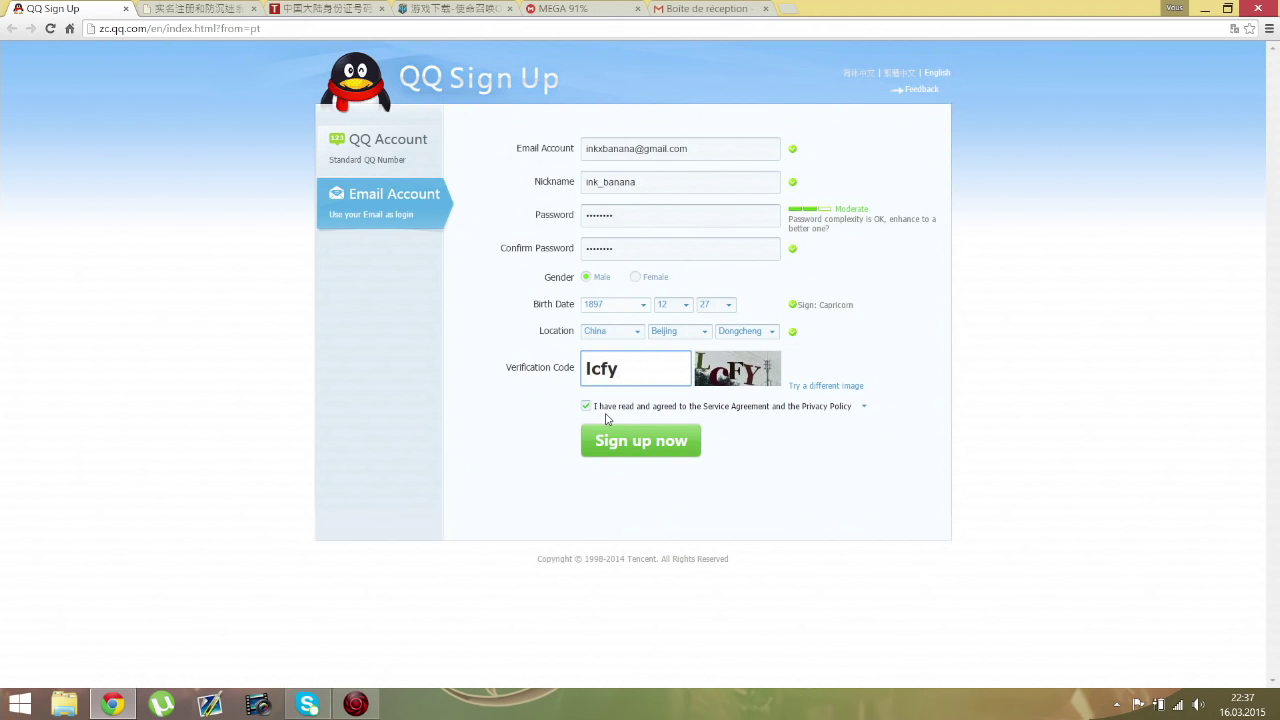
click(608, 449)
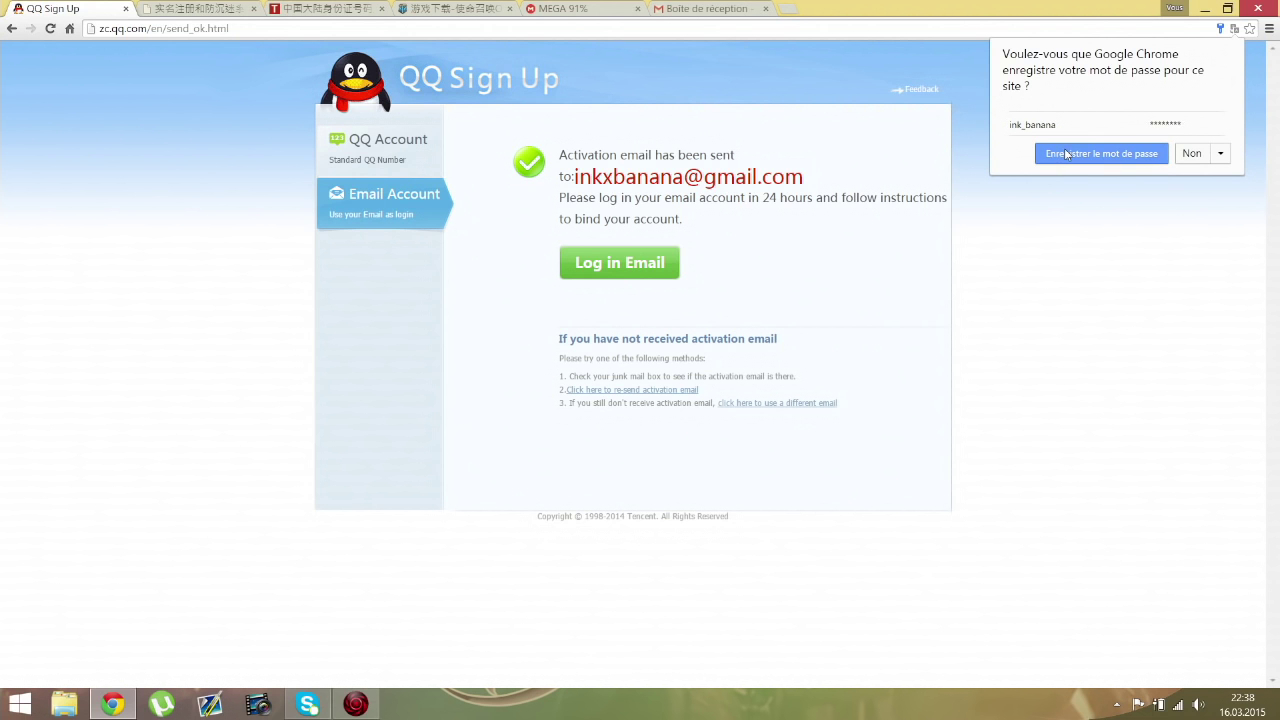
Step: Decline saving the password in Chrome and open the Gmail inbox via Log in Email
click(1192, 154)
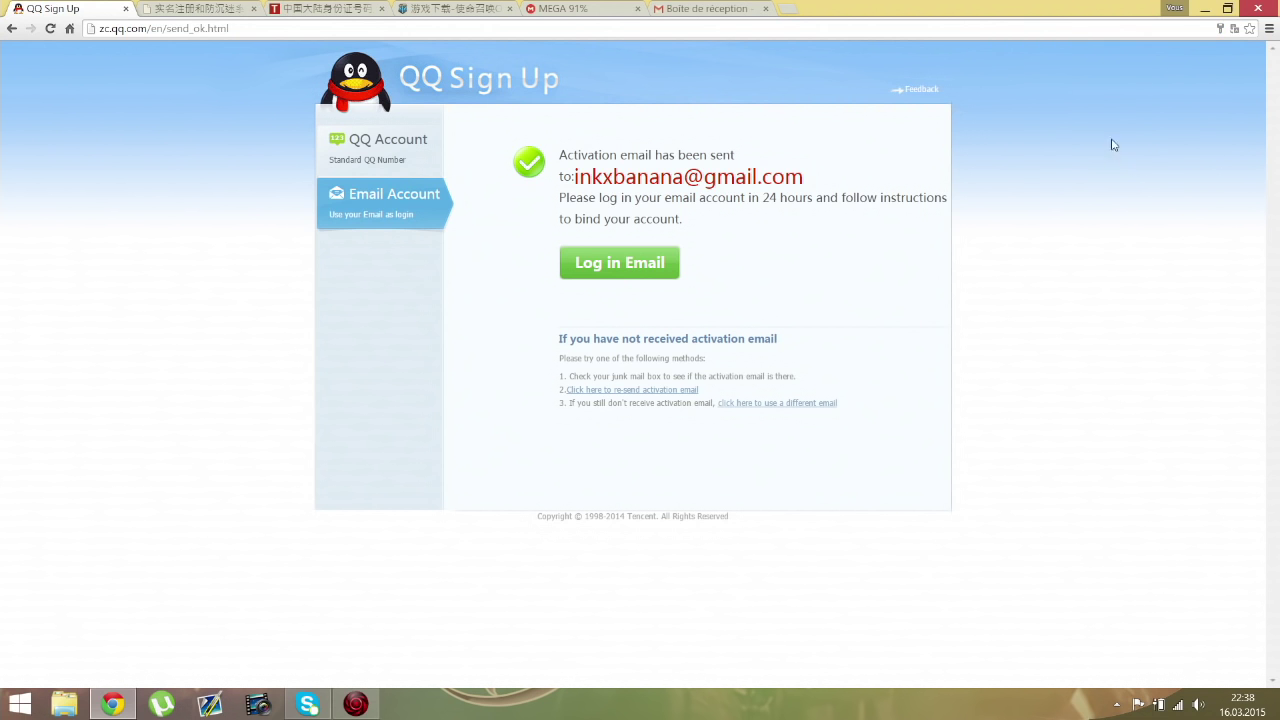
click(633, 268)
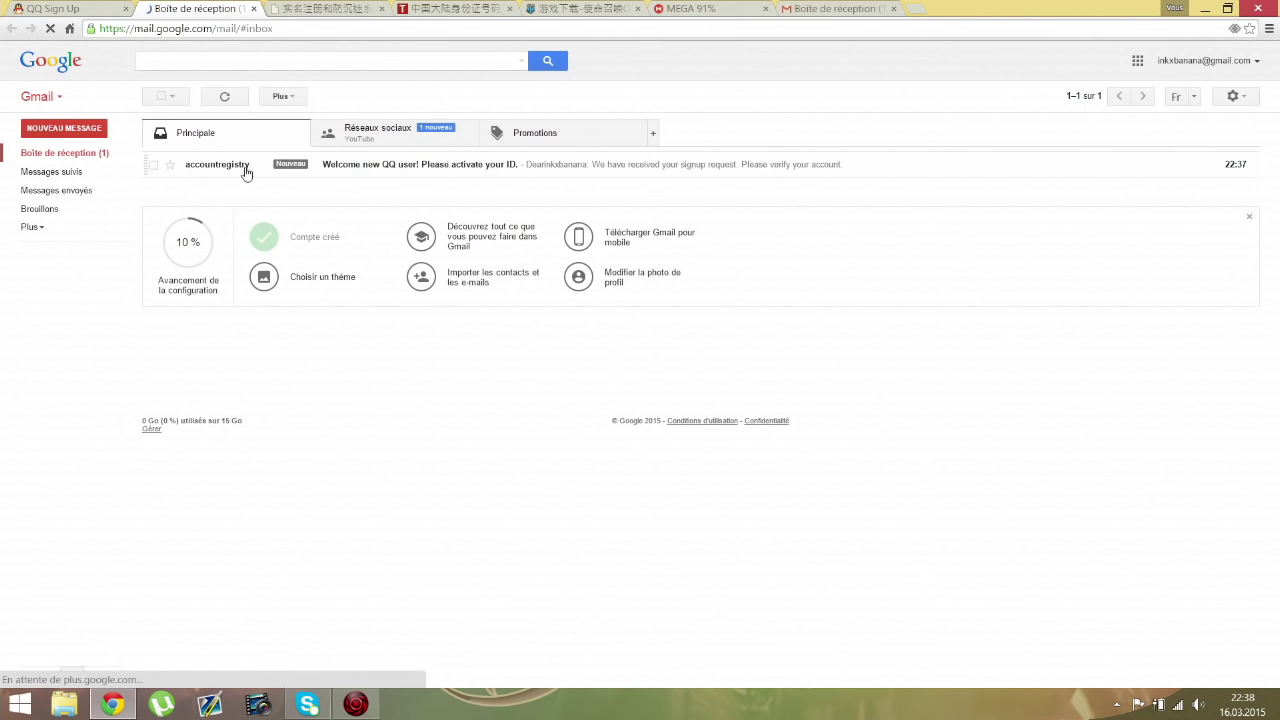
Step: Open the QQ welcome email and follow its zc.qq.com activation link
click(232, 168)
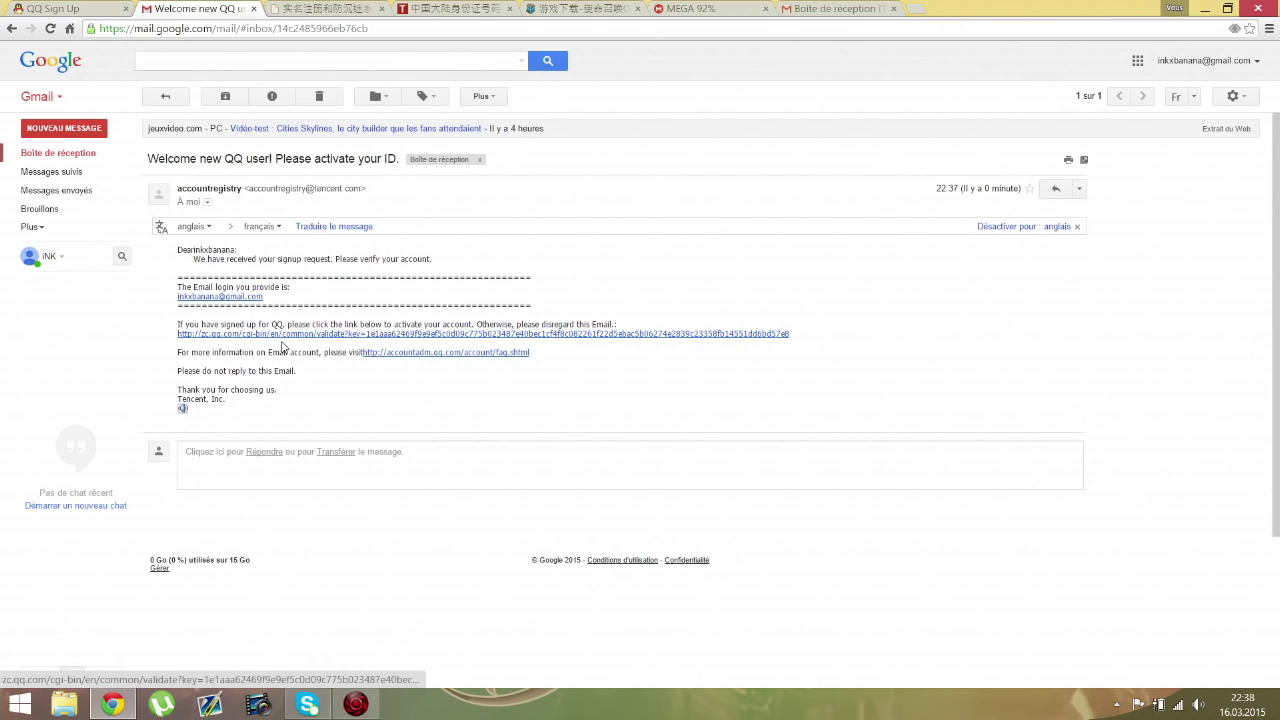
click(410, 337)
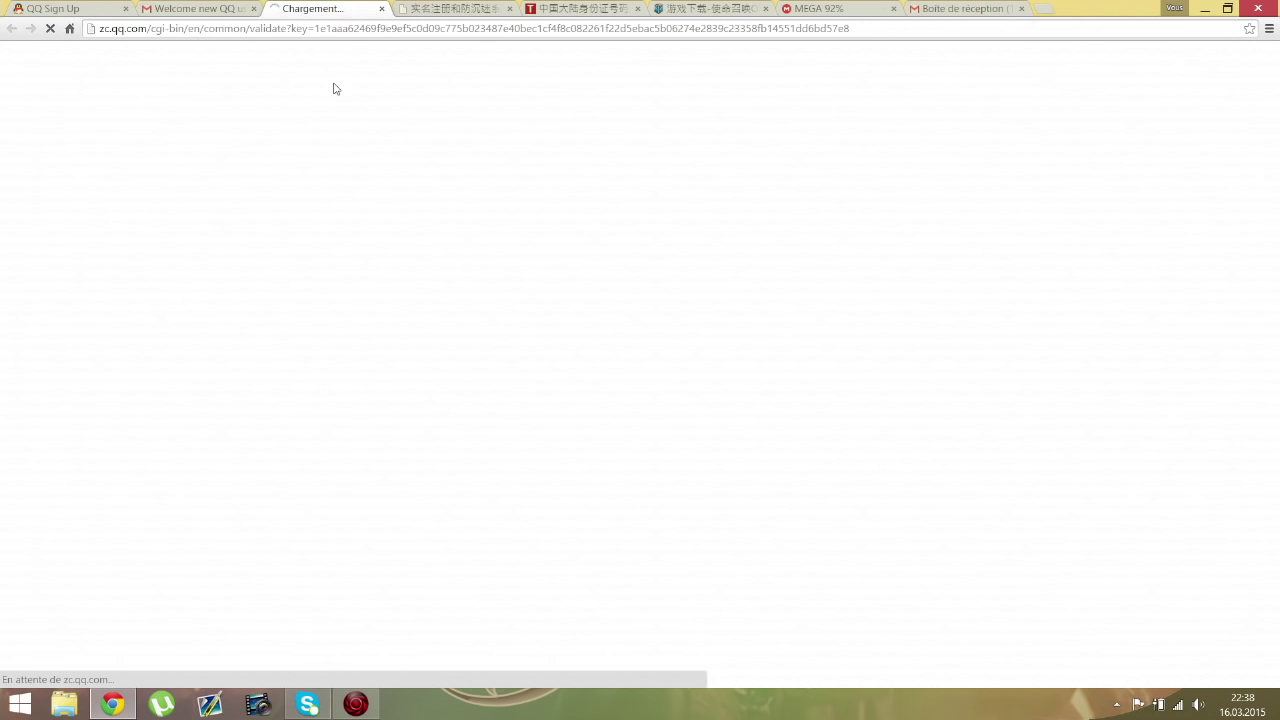
Step: Close both Gmail tabs, copy the new QQ number, and minimize the browser
click(253, 9)
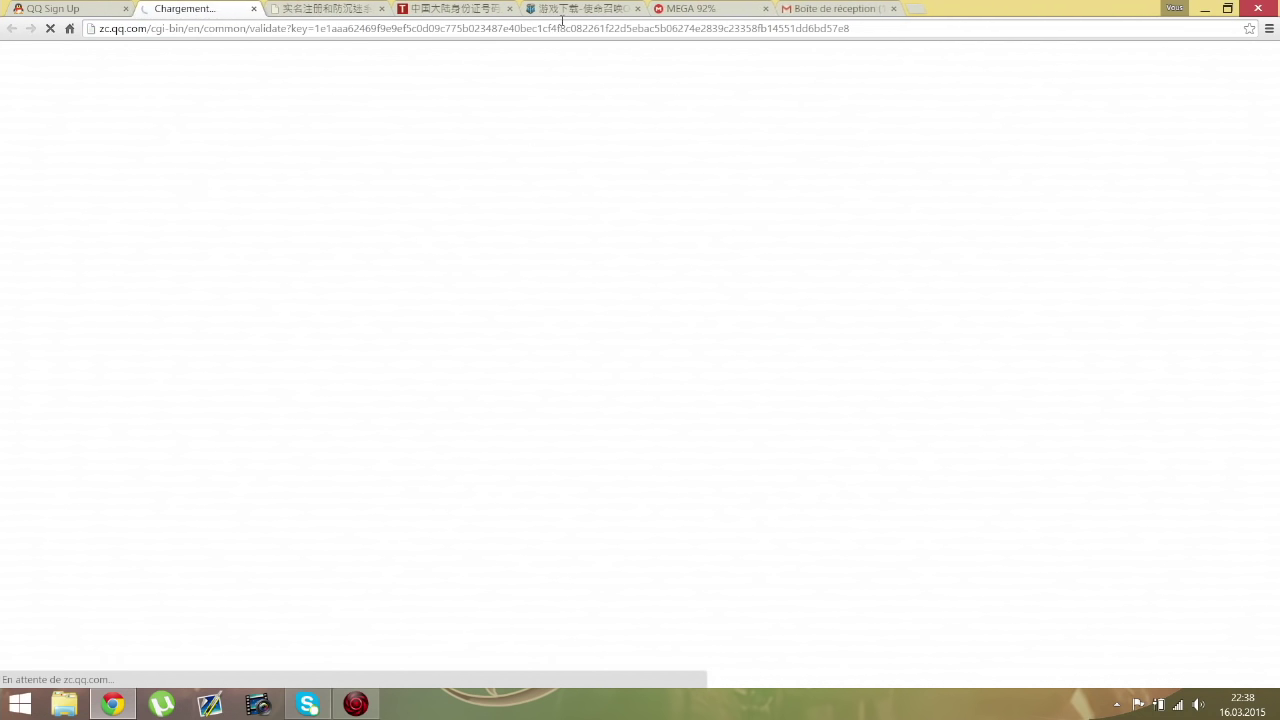
click(894, 9)
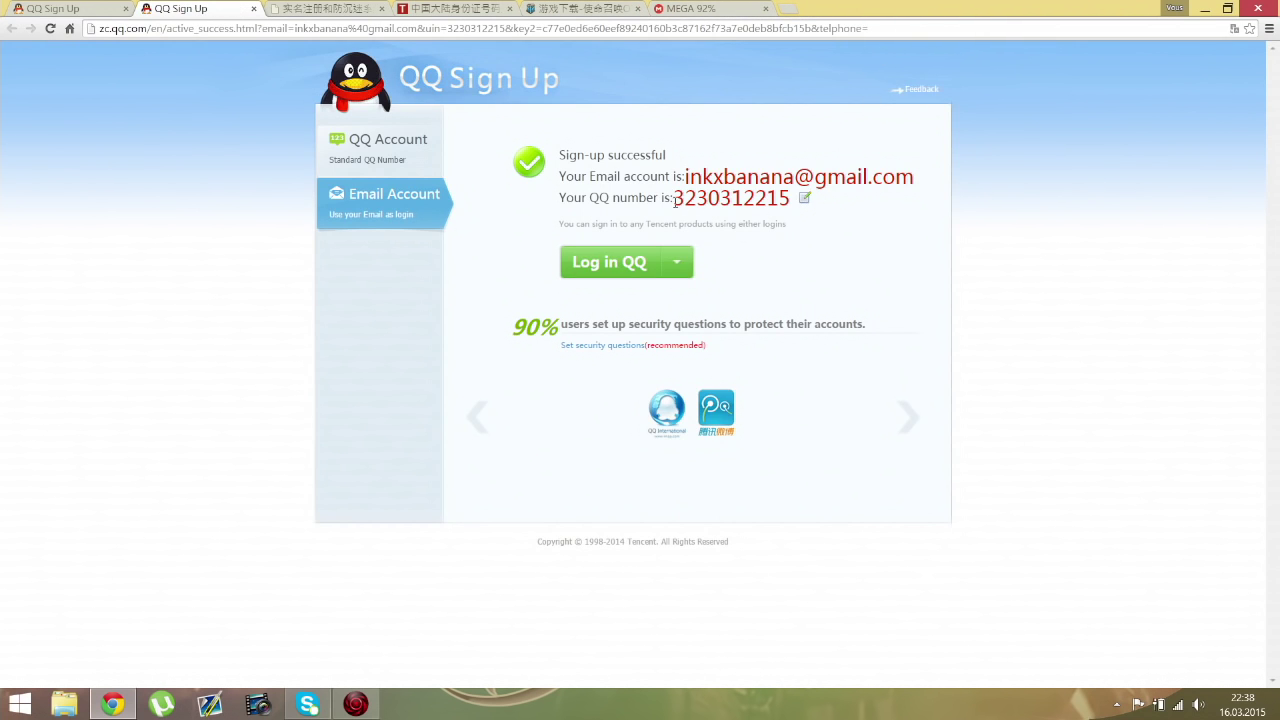
drag(675, 197, 791, 198)
key(ctrl+c)
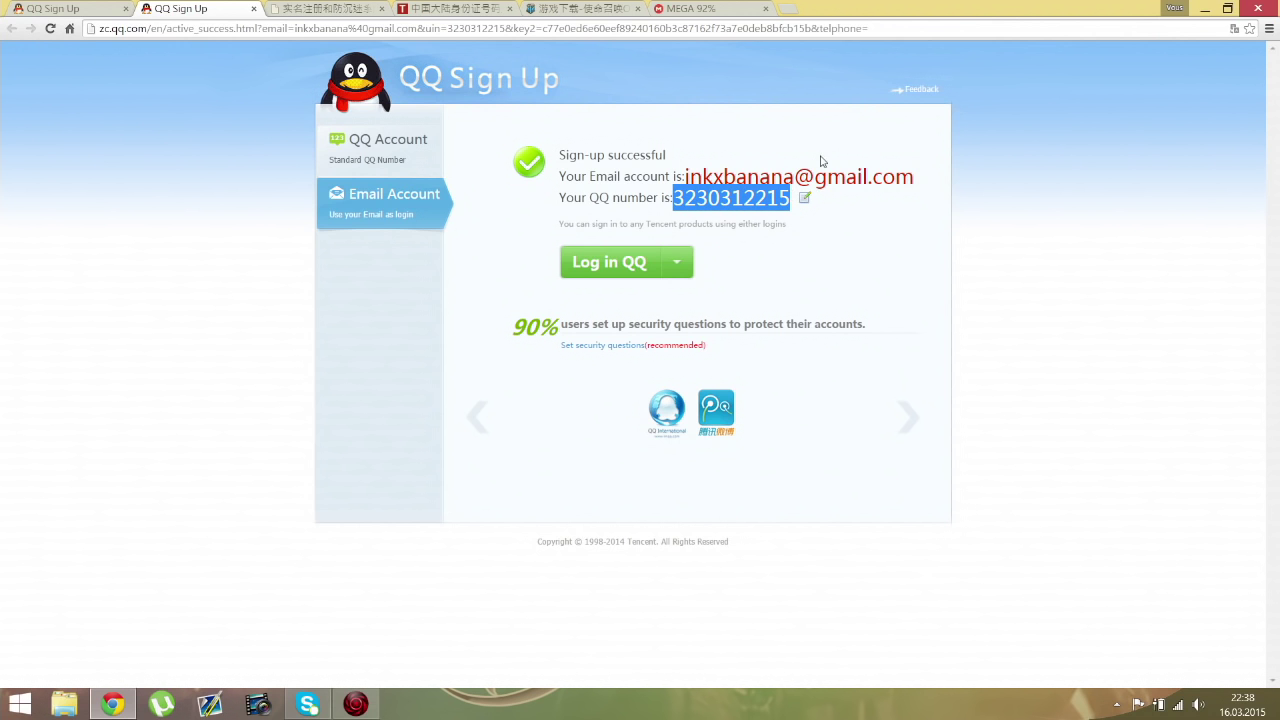
click(1211, 8)
Step: Create a new text document on the desktop and type the name CodONline
right_click(953, 190)
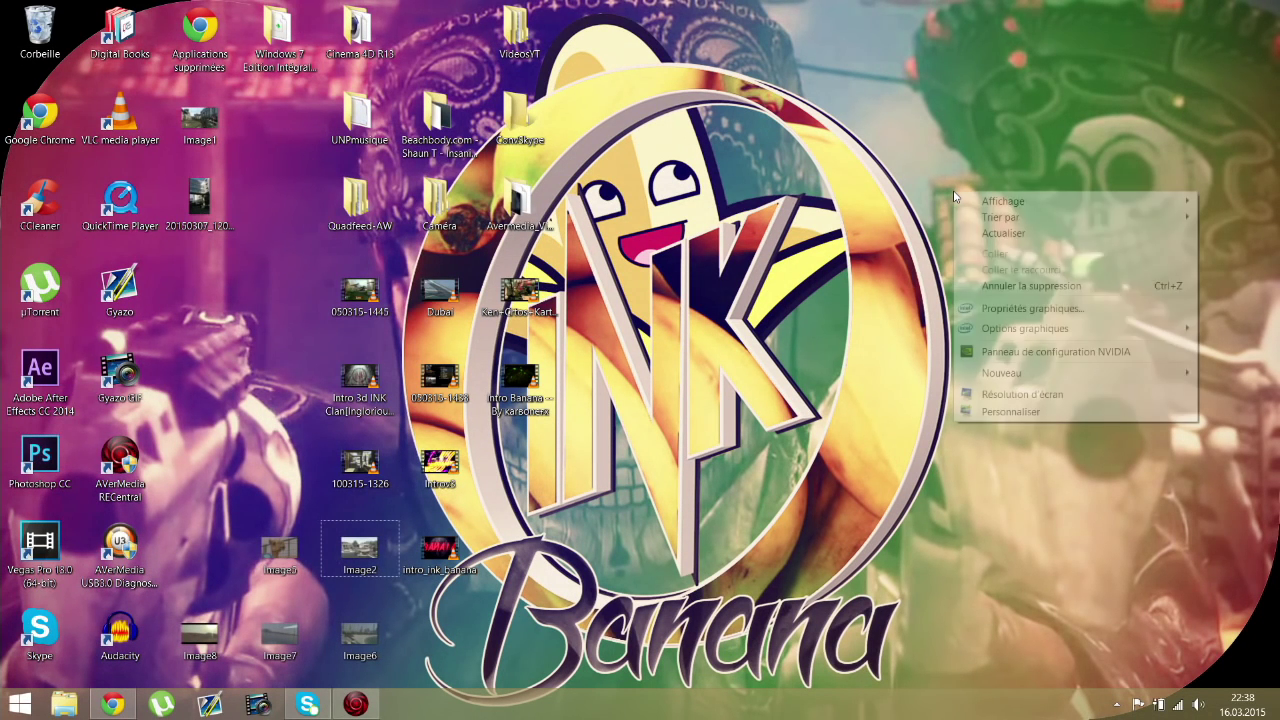
click(924, 129)
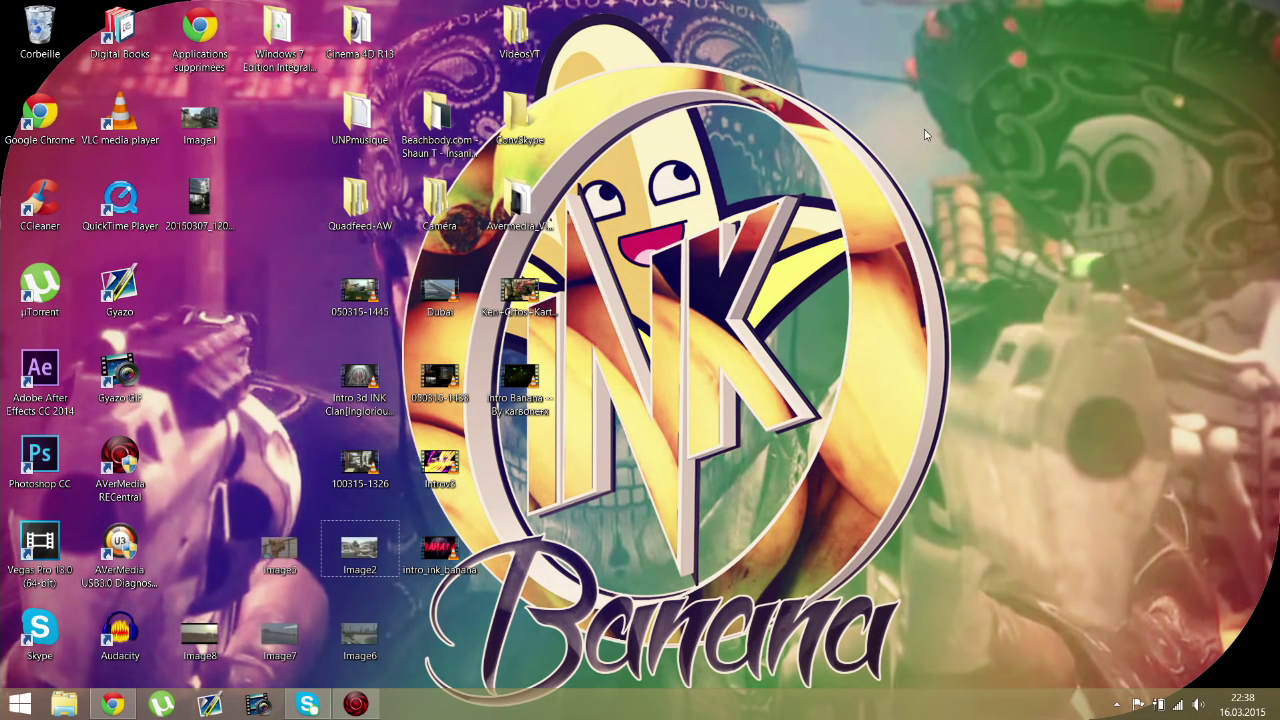
right_click(924, 129)
mouse_move(1037, 314)
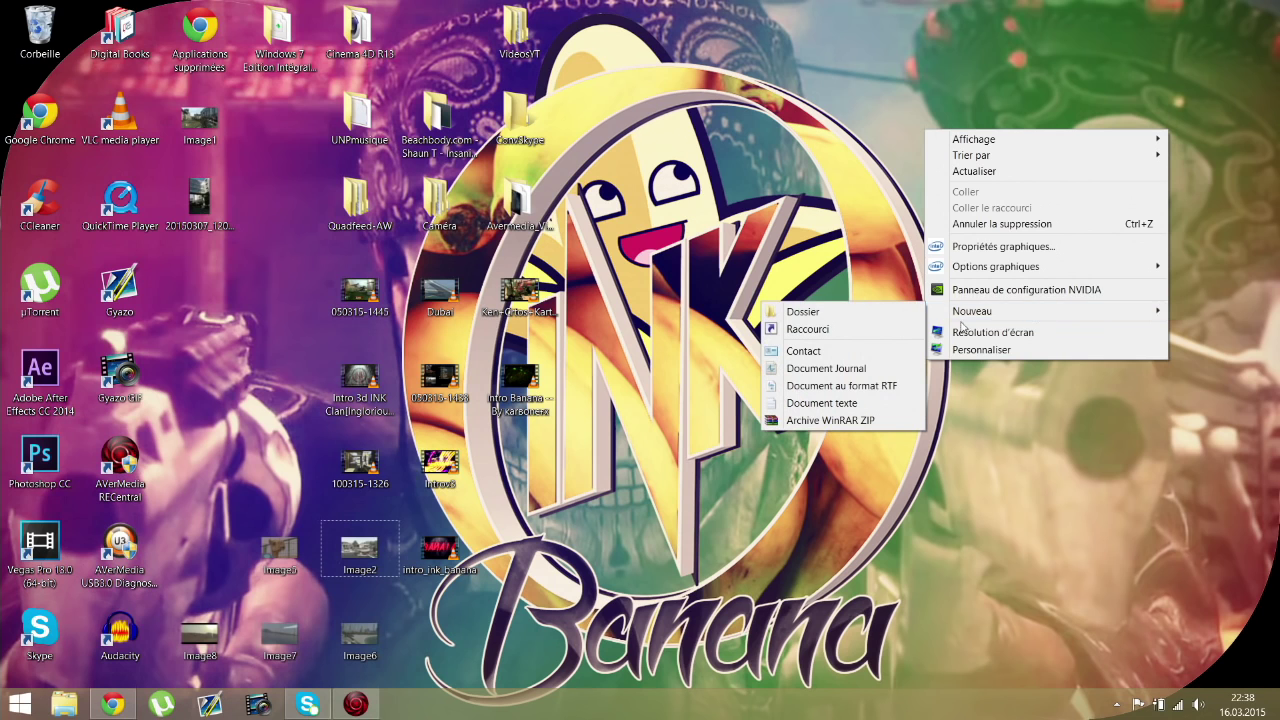
click(826, 403)
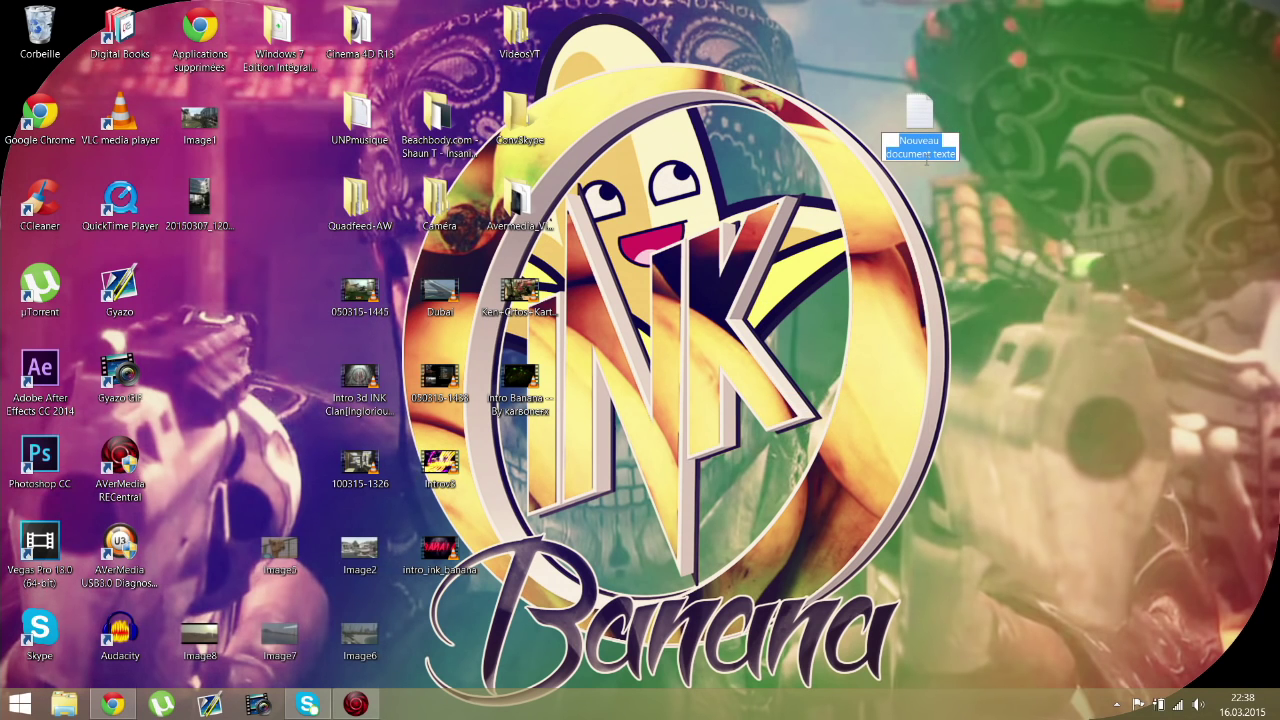
text(QodONline)
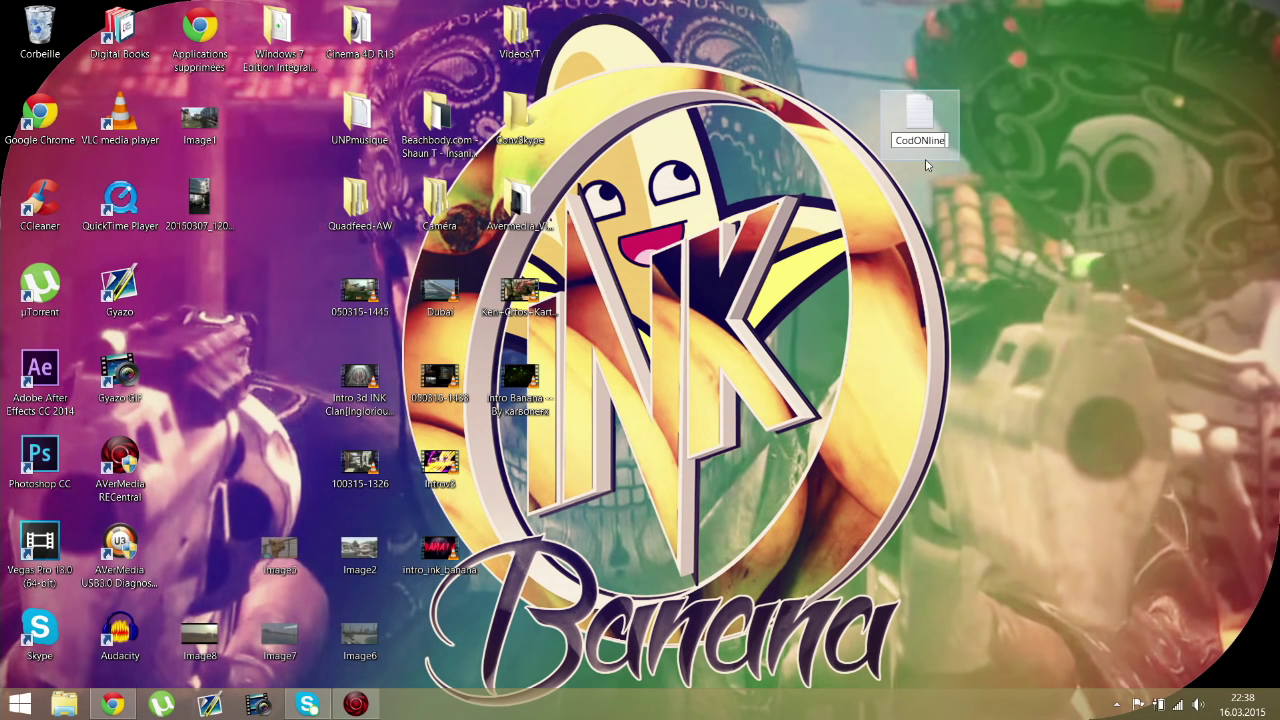
Step: Open CodONline, paste the QQ number followed by '= QQ number', and save on closing
key(Return)
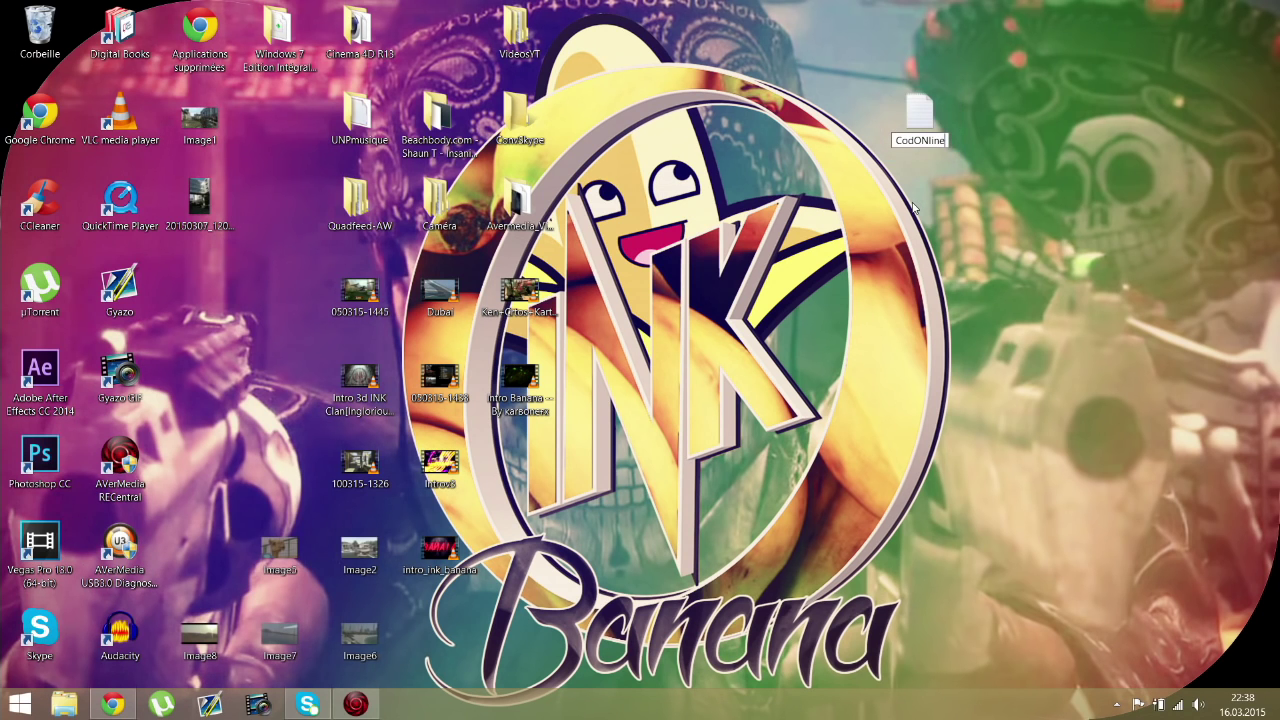
double_click(920, 135)
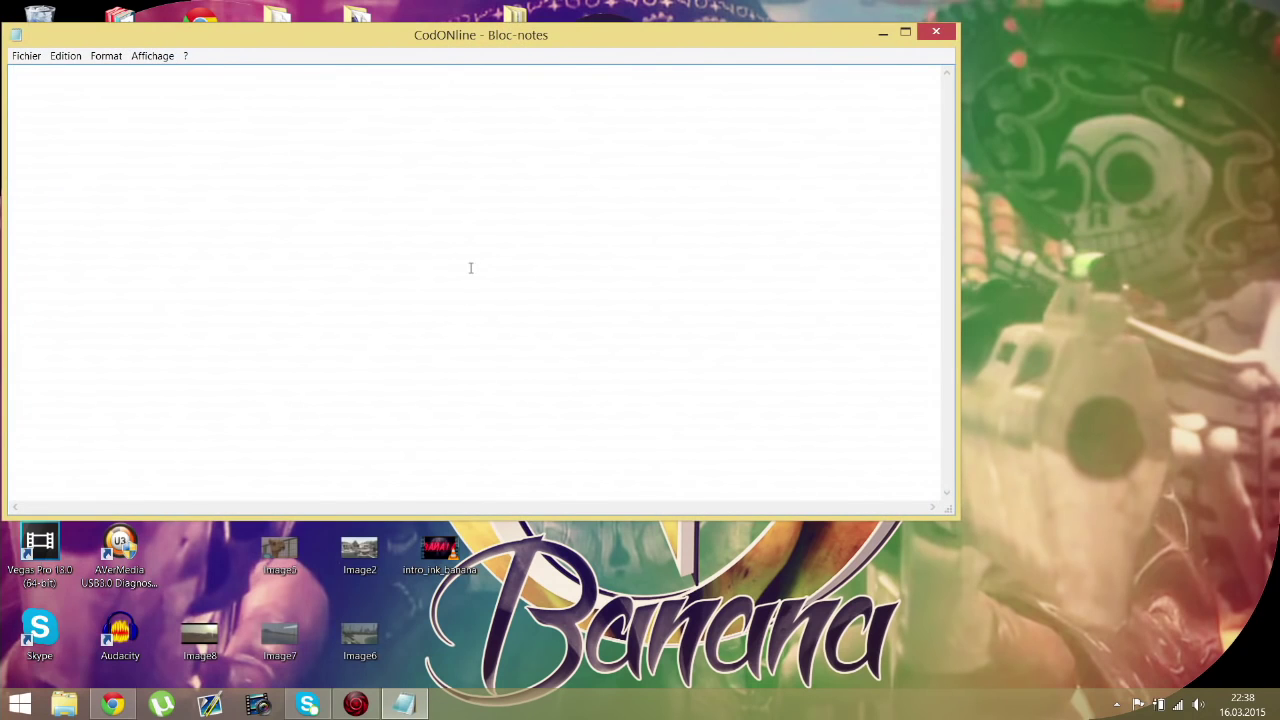
key(ctrl+v)
text(= QQ numbe)
click(978, 284)
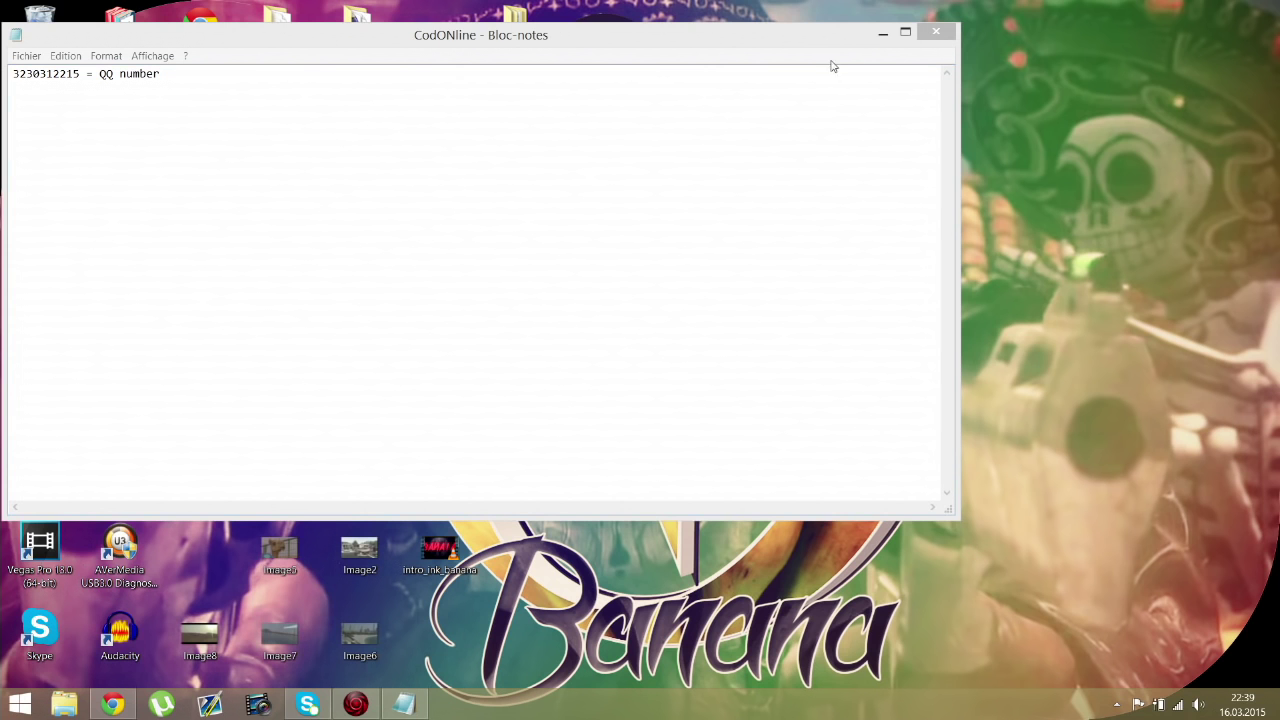
click(937, 34)
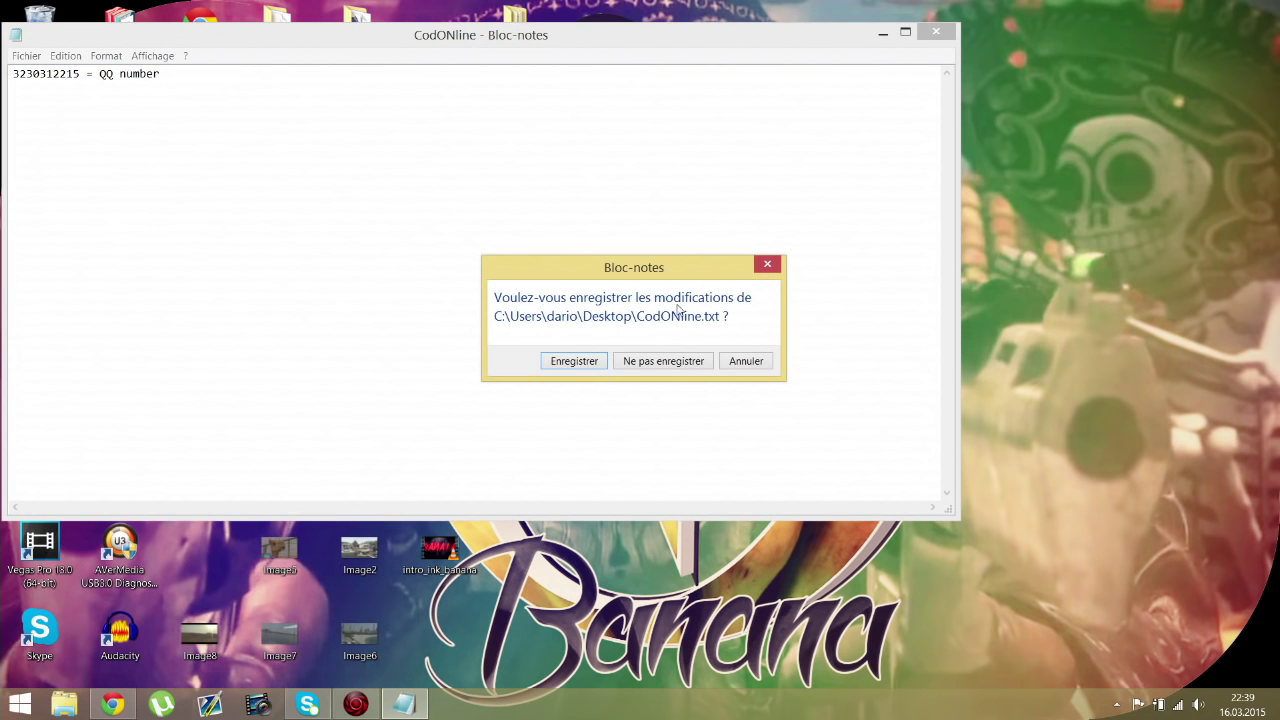
click(574, 361)
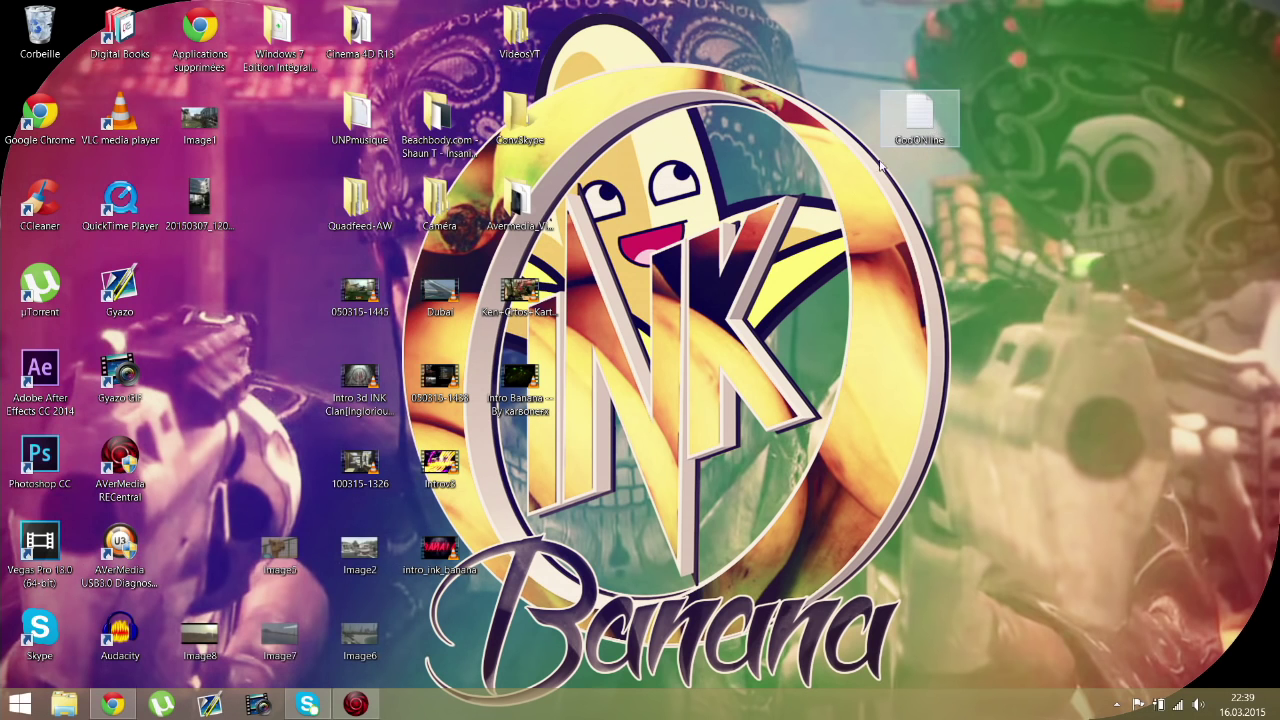
Step: Return to the jkyx.qq.com real-name registration tab and translate it into French
click(113, 704)
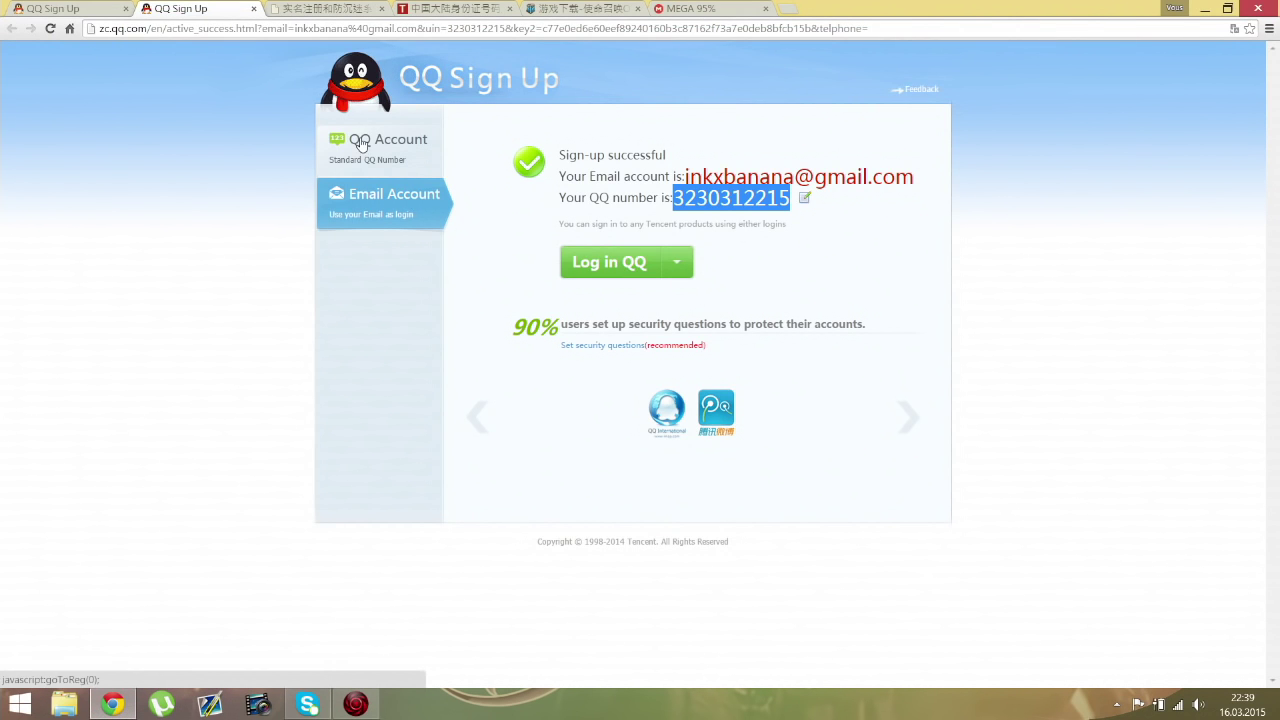
click(300, 8)
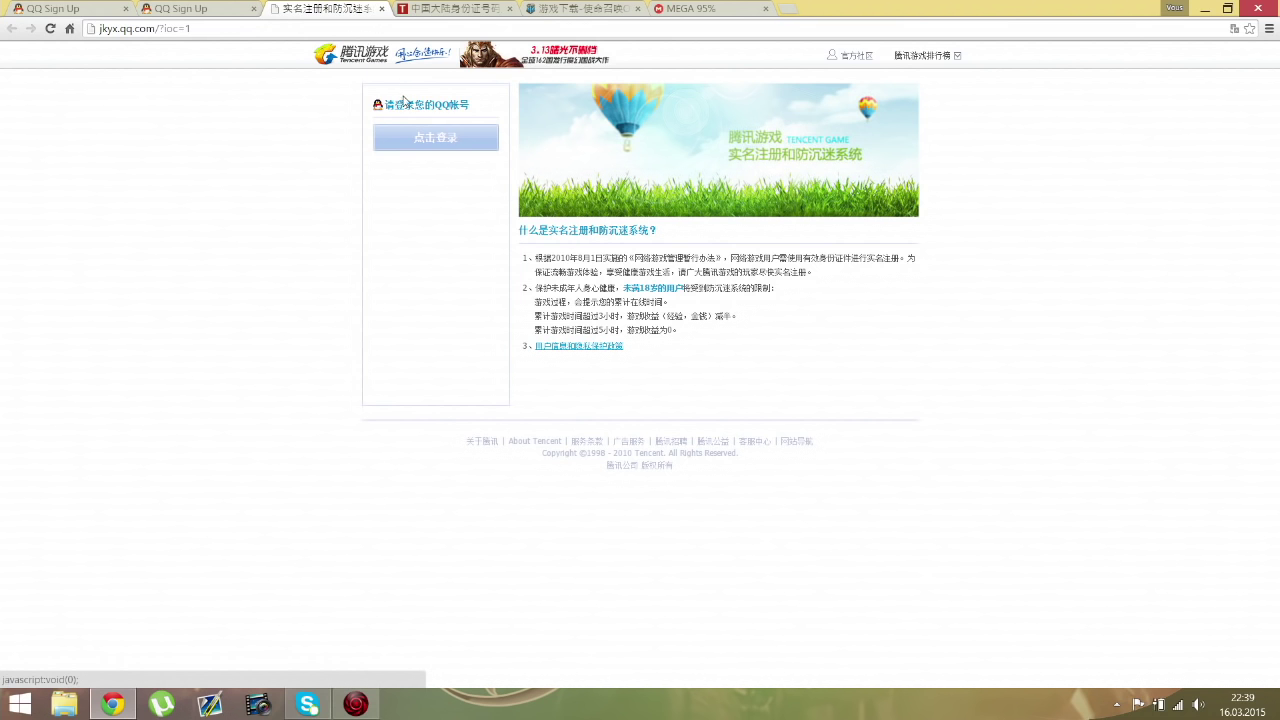
click(1235, 30)
click(1156, 92)
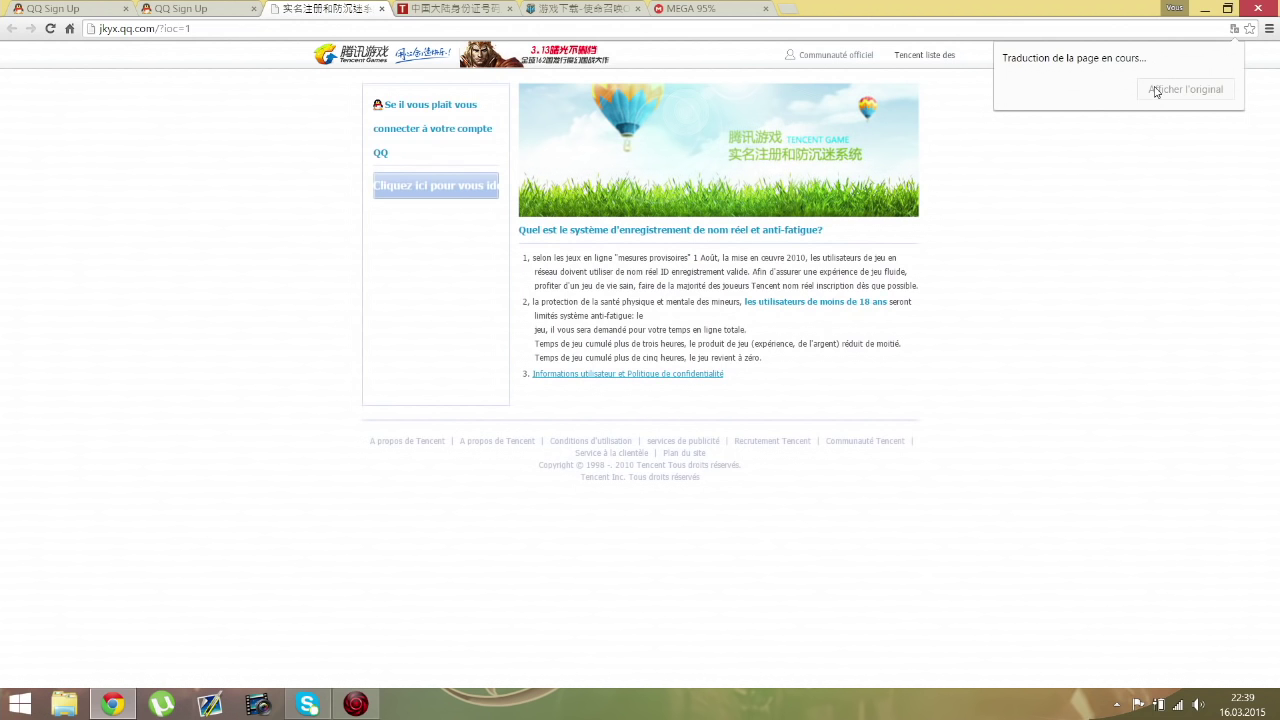
Step: Log in with the pasted QQ number, the account password and the verification code
click(418, 195)
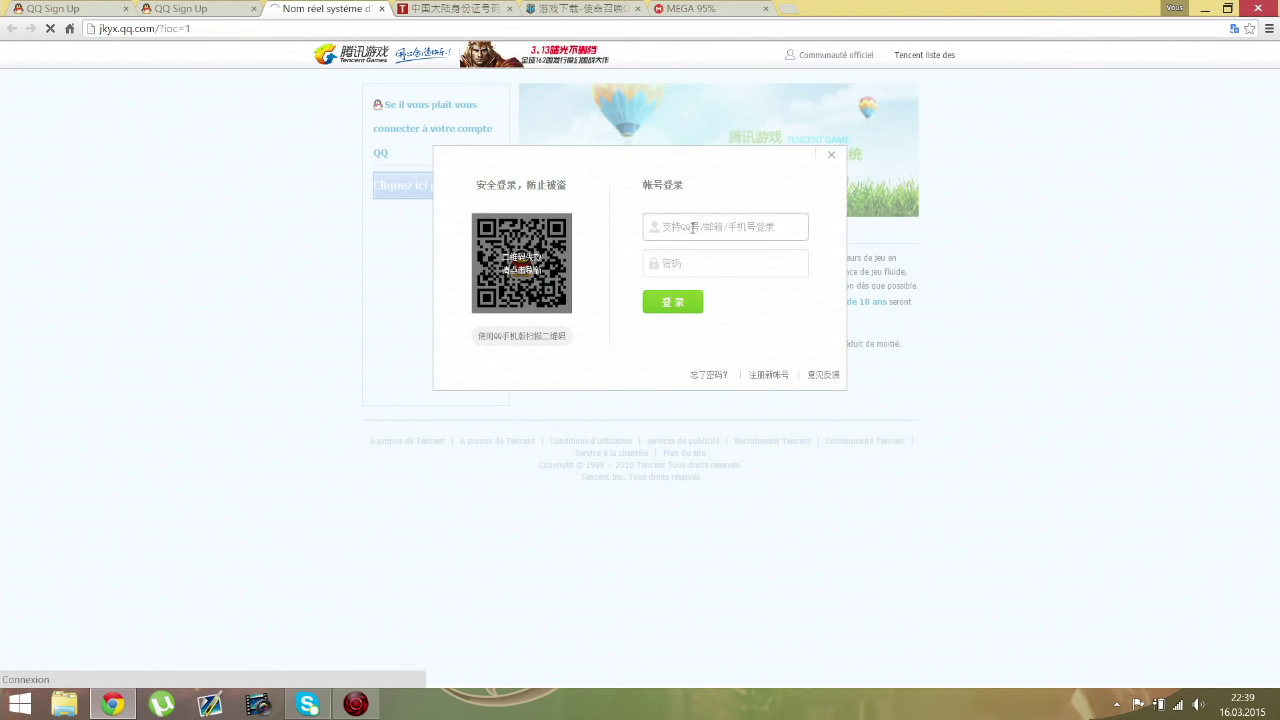
click(695, 233)
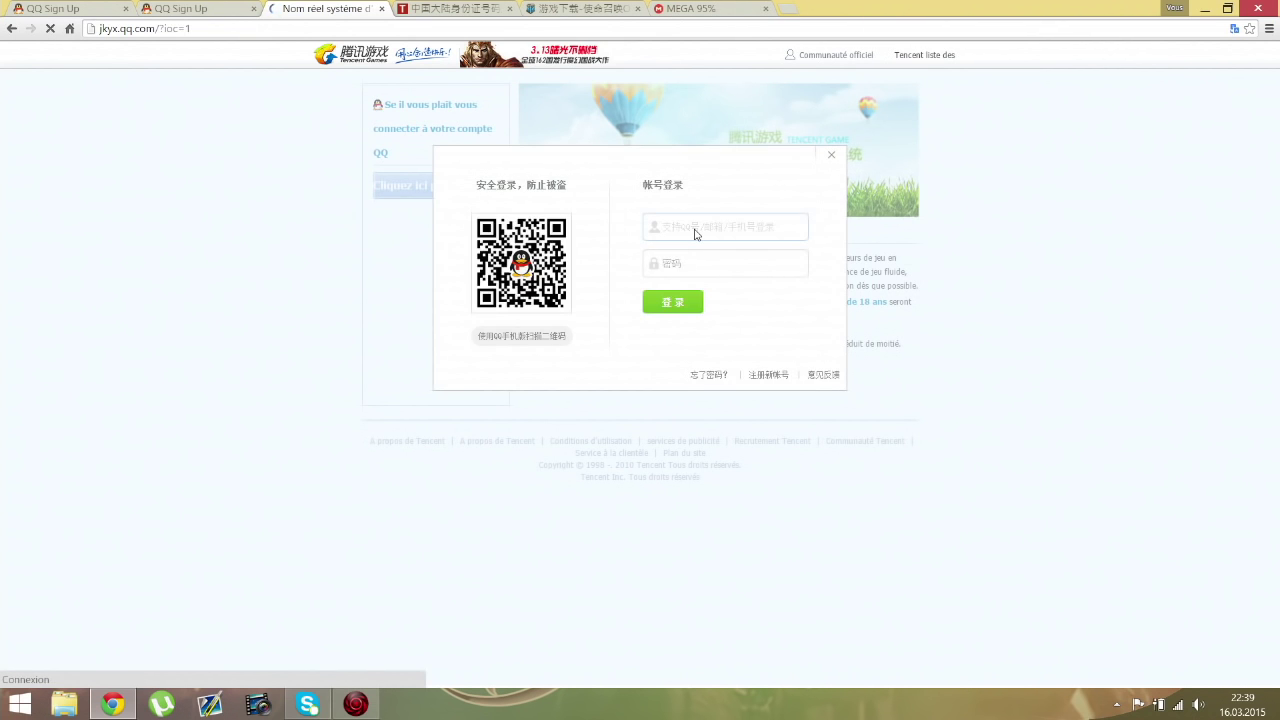
key(ctrl+v)
click(693, 257)
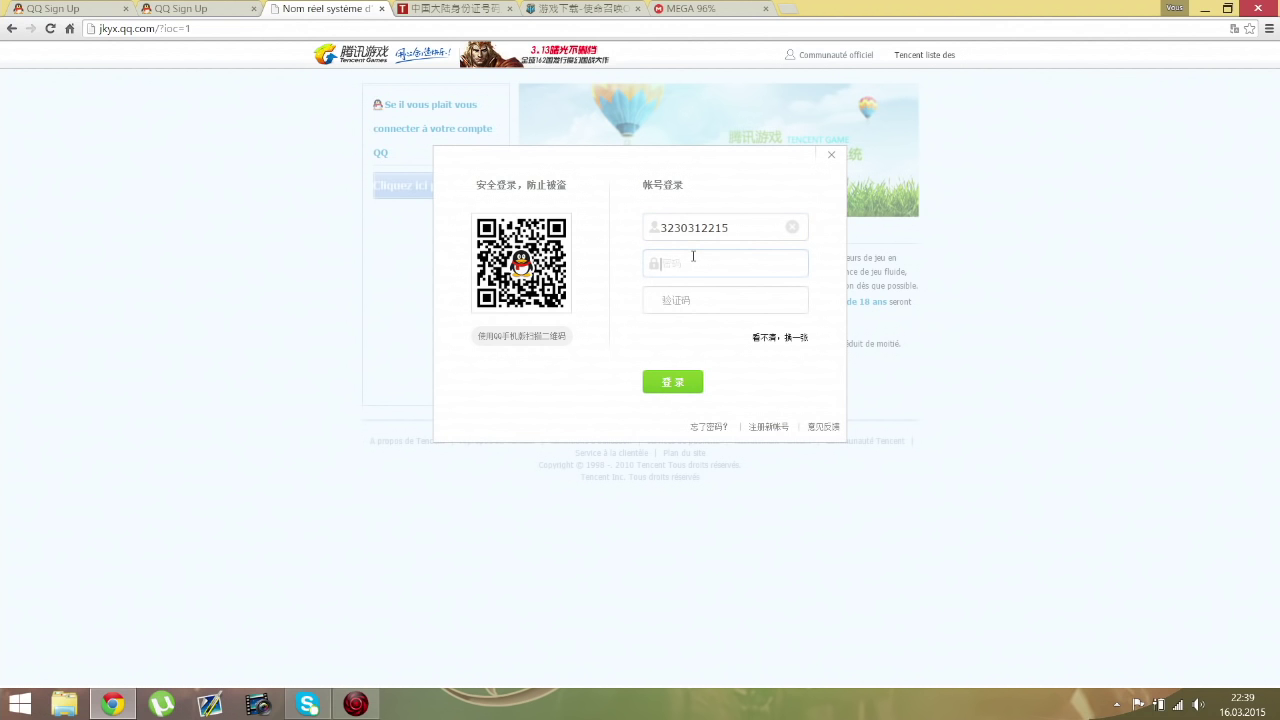
text(••••••)
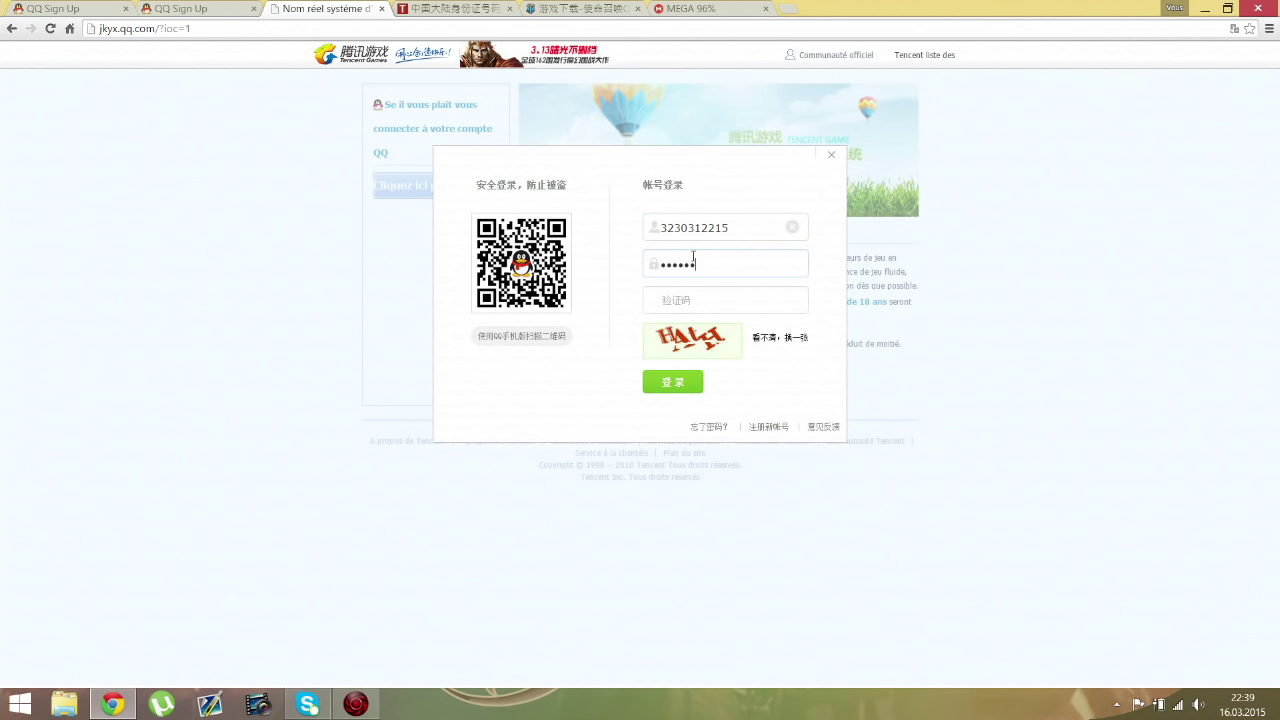
click(721, 300)
text(hath)
click(670, 383)
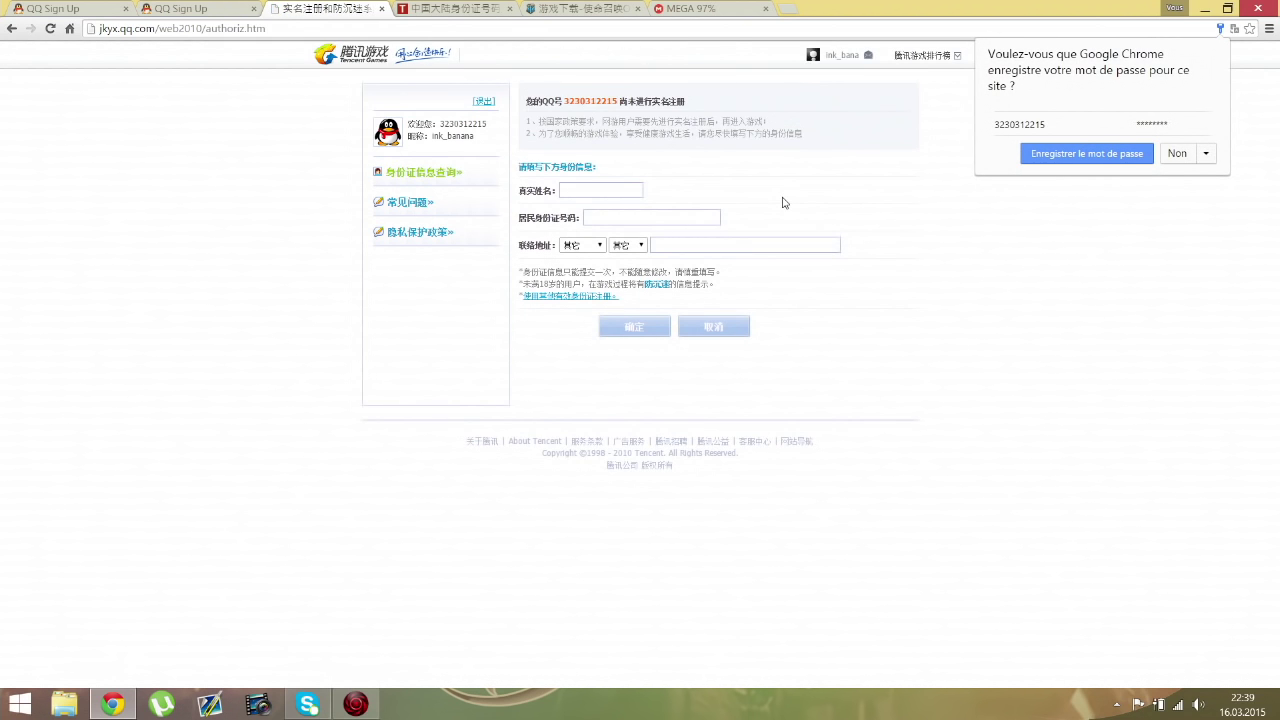
Step: Let Chrome save the login password and translate the identity form into French
click(1150, 155)
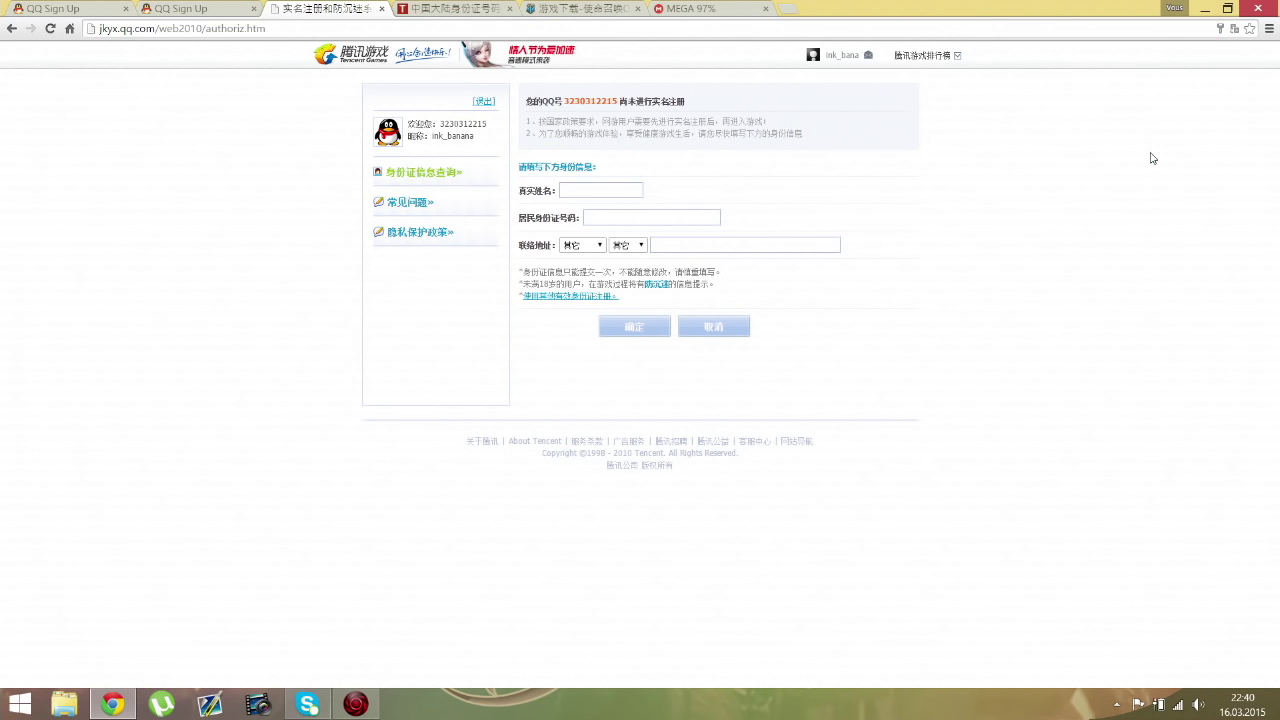
click(1236, 30)
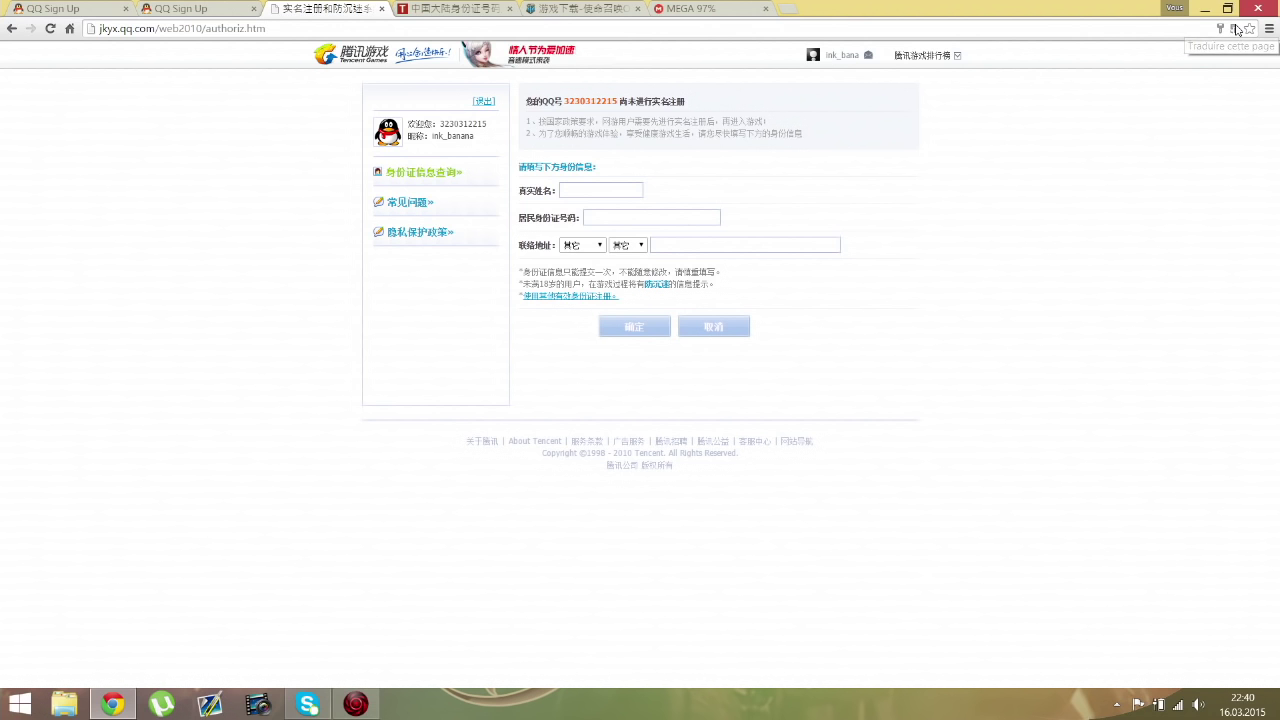
click(1157, 92)
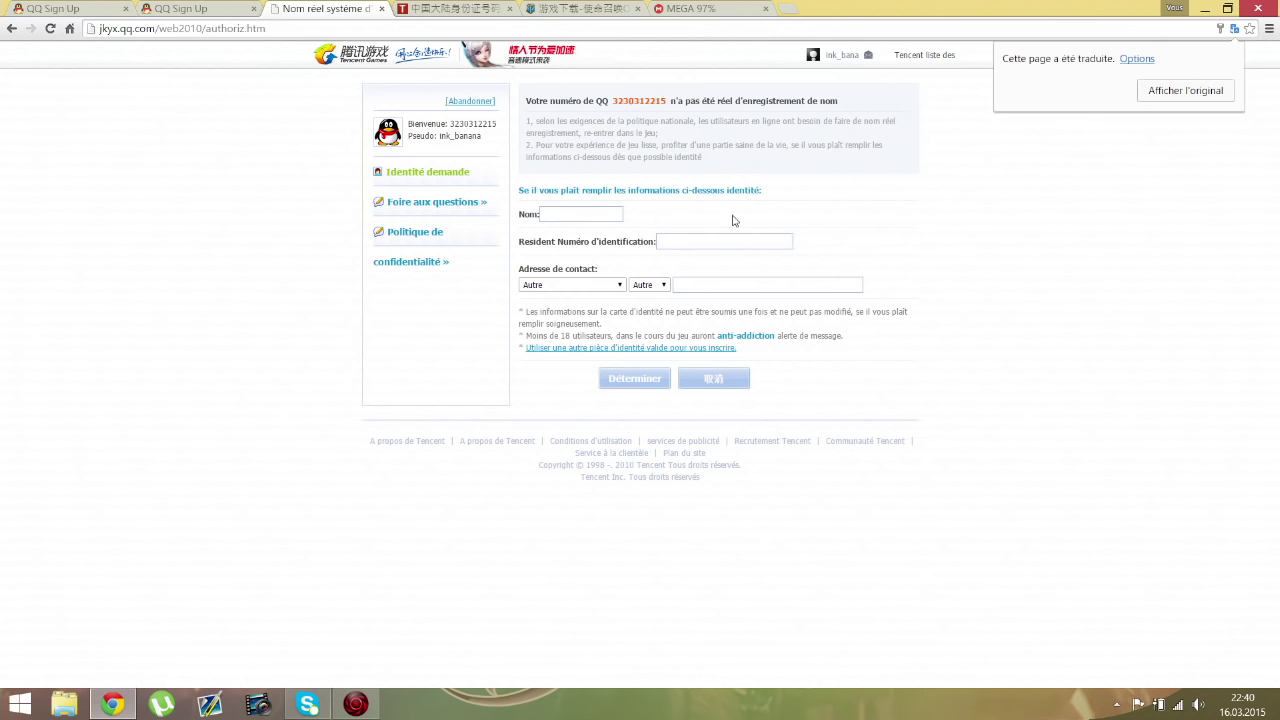
Step: Enter a name in the real-name field, then switch to the Tool7001 ID-number generator tab
click(561, 216)
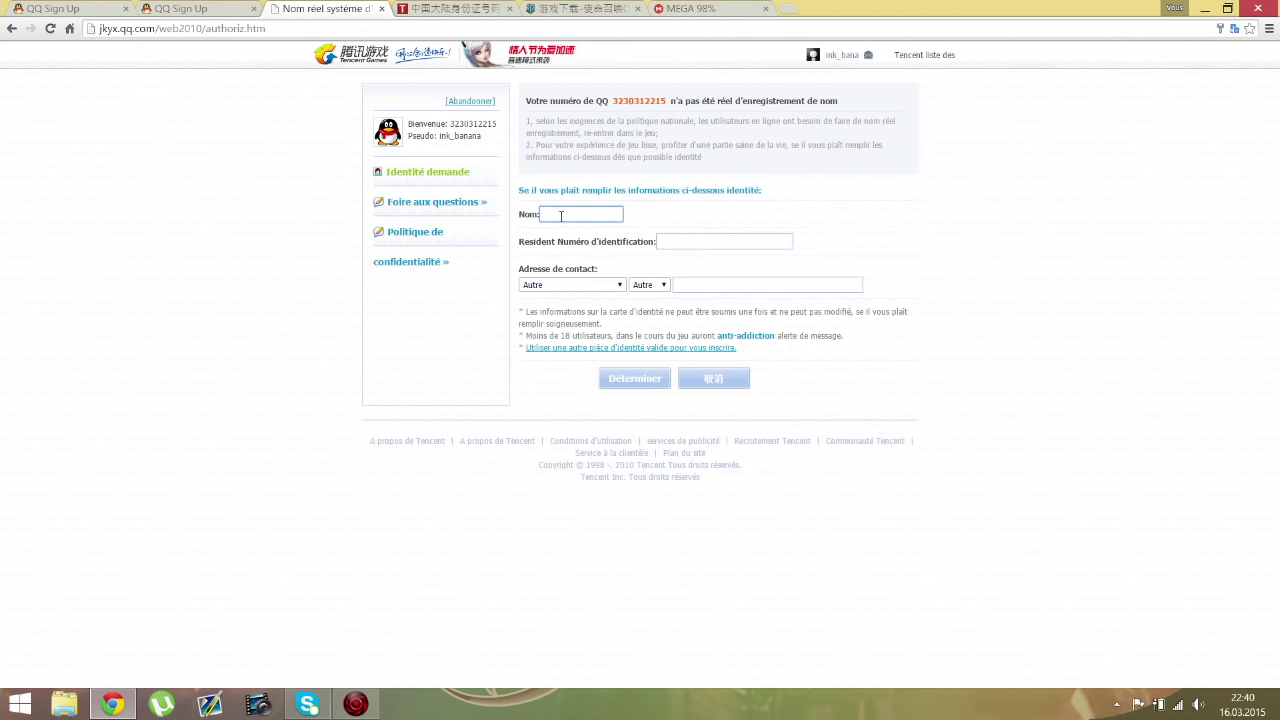
text(Banana)
click(755, 242)
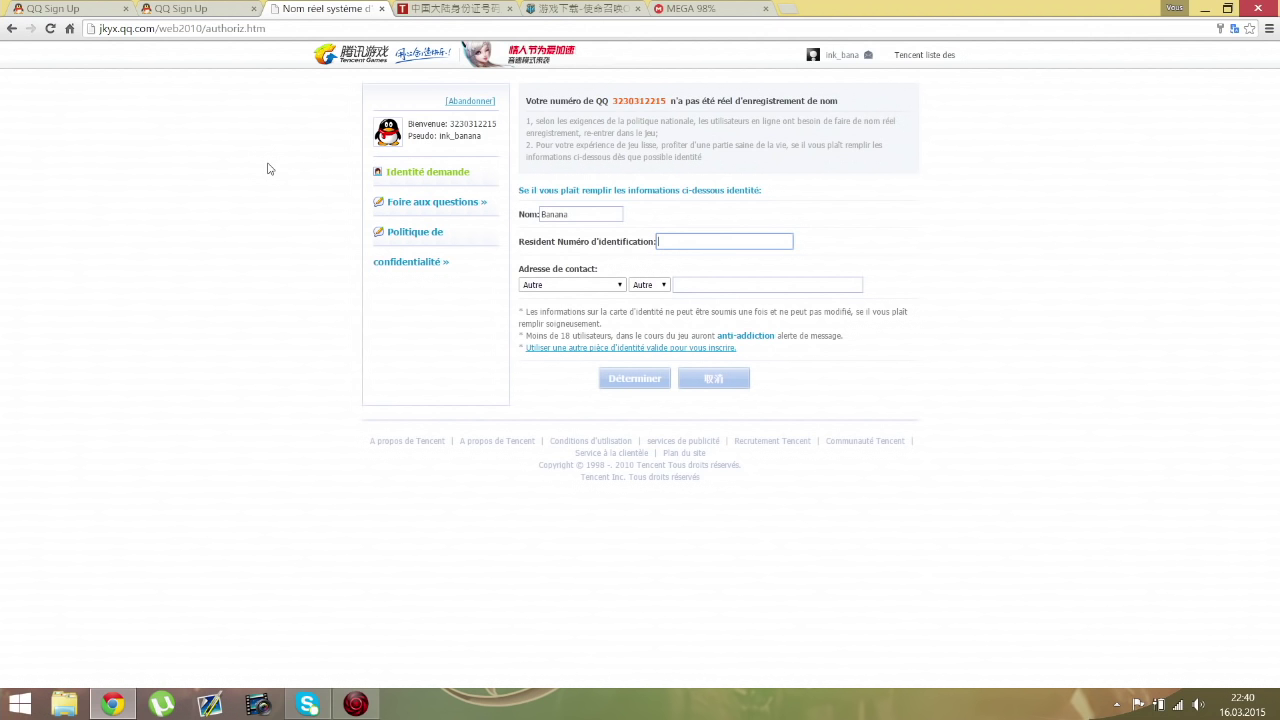
click(430, 8)
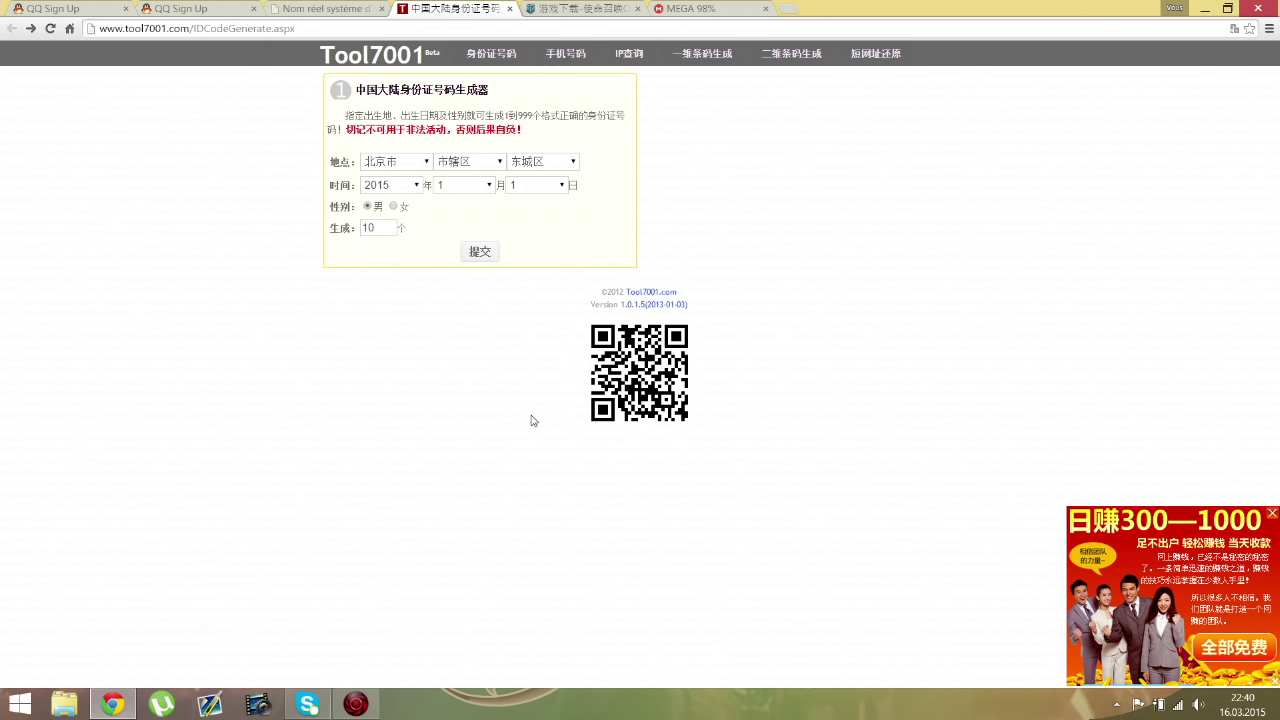
Step: Generate ten ID numbers in Tool7001, copy the second one, and return to the real-name form
click(481, 251)
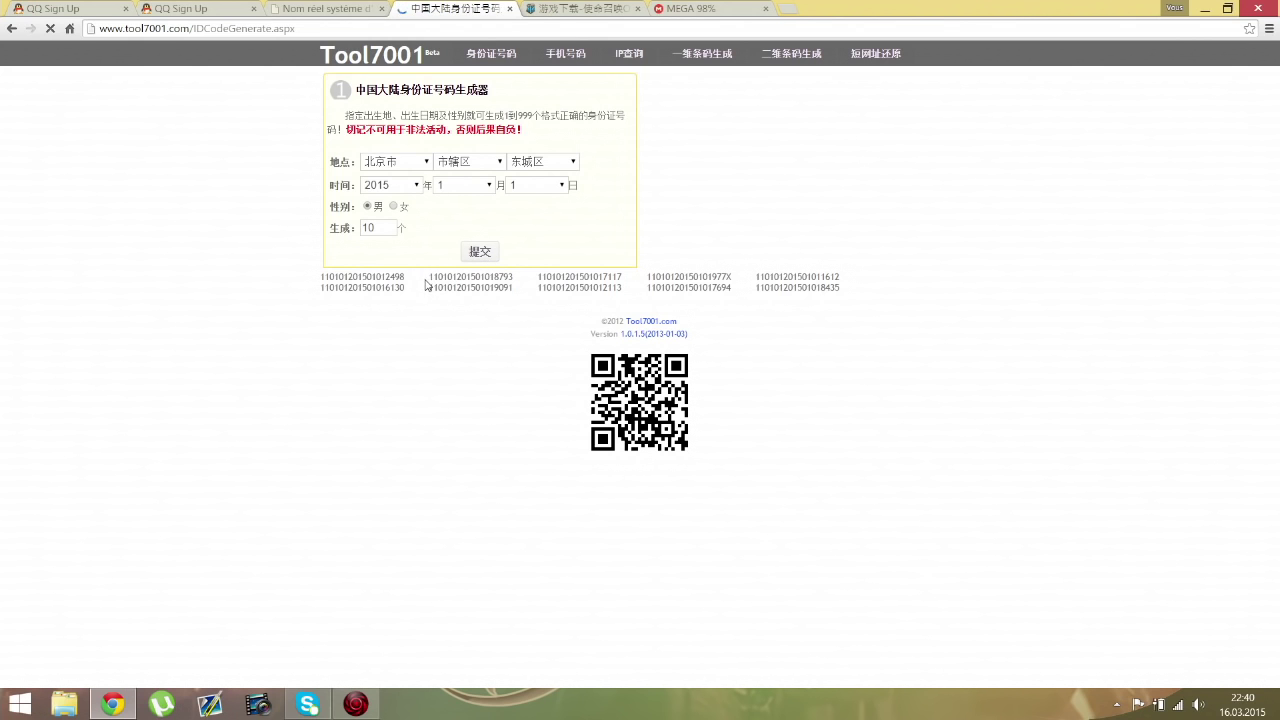
drag(429, 277, 514, 282)
key(ctrl+c)
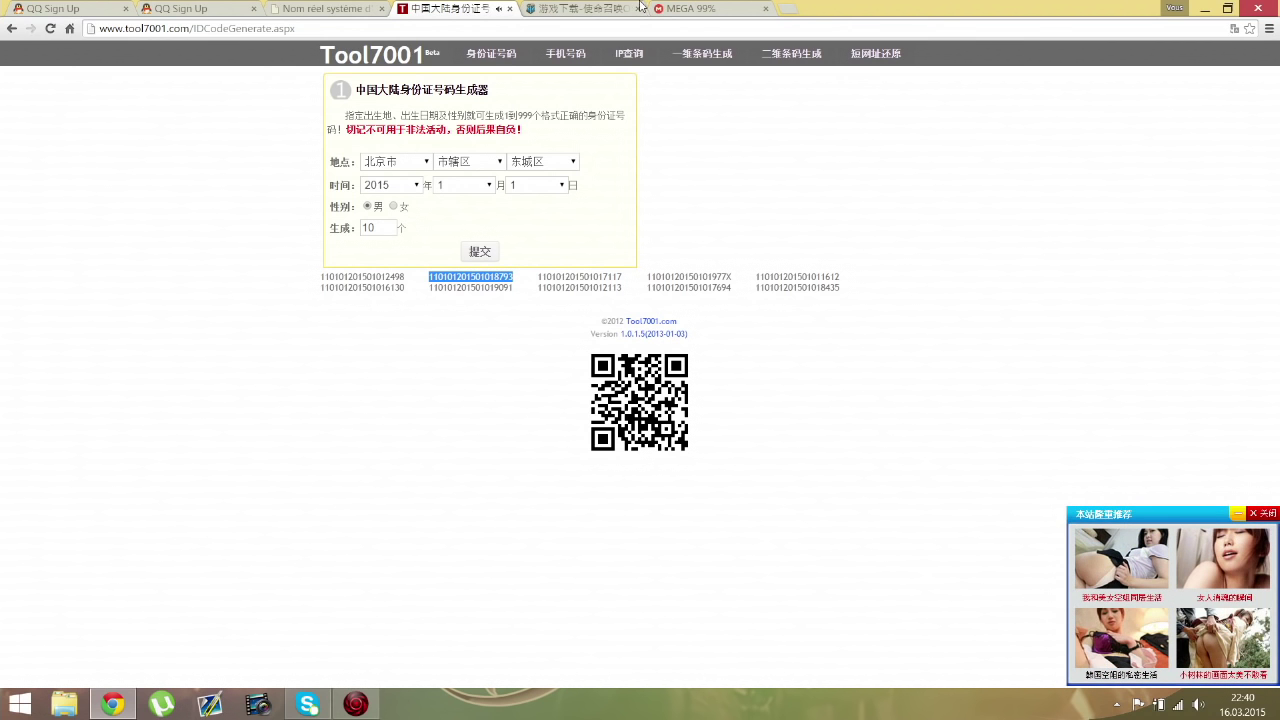
click(337, 8)
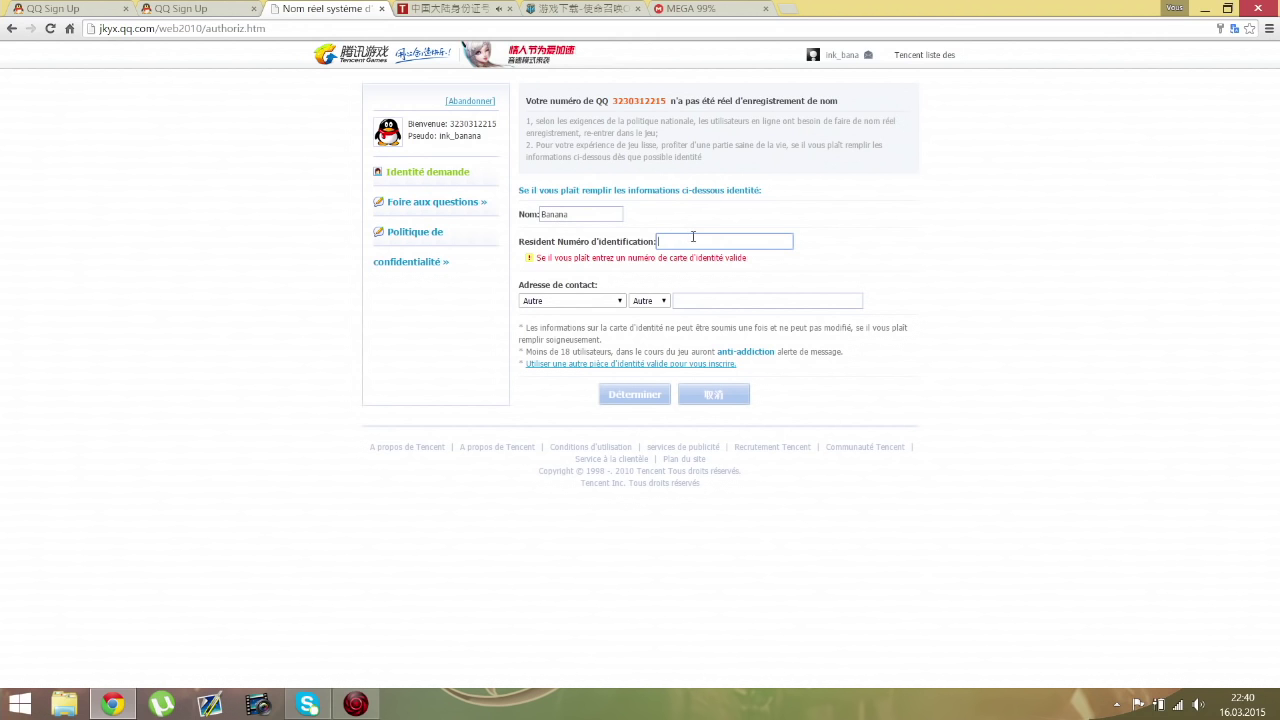
Step: Paste the generated ID, set the address district to Autre, and submit the real-name registration
key(ctrl+v)
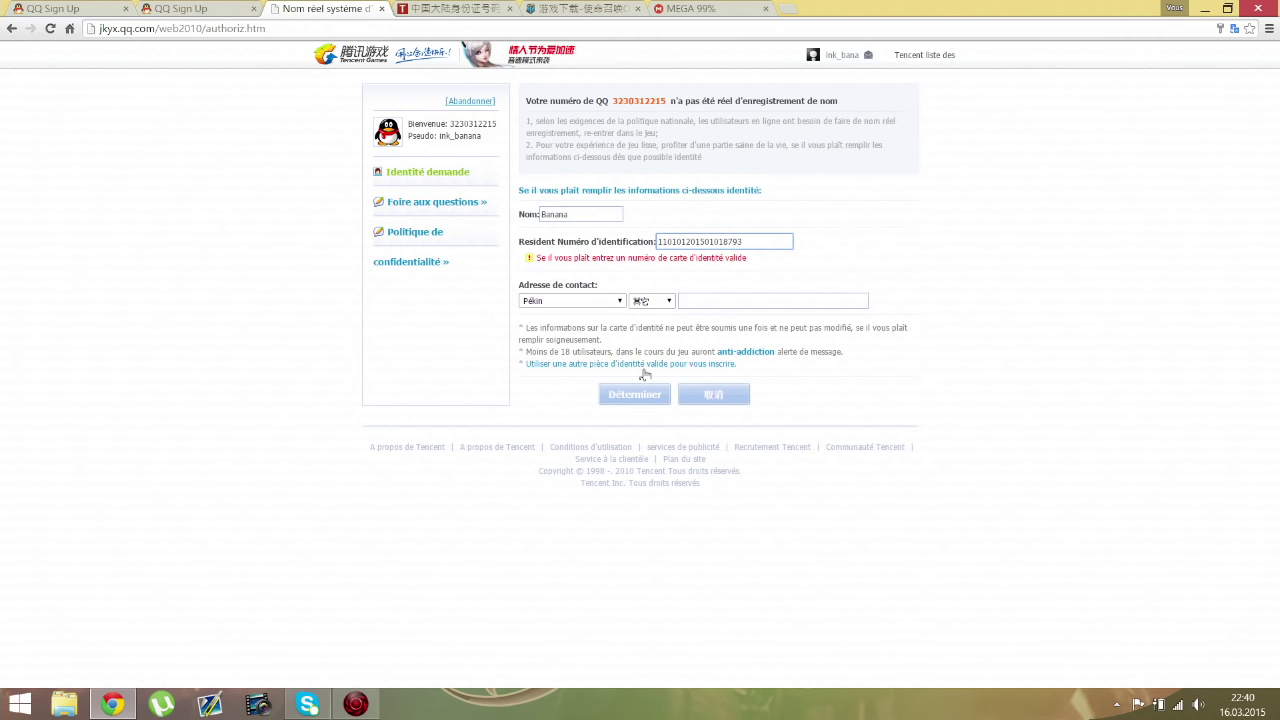
click(648, 396)
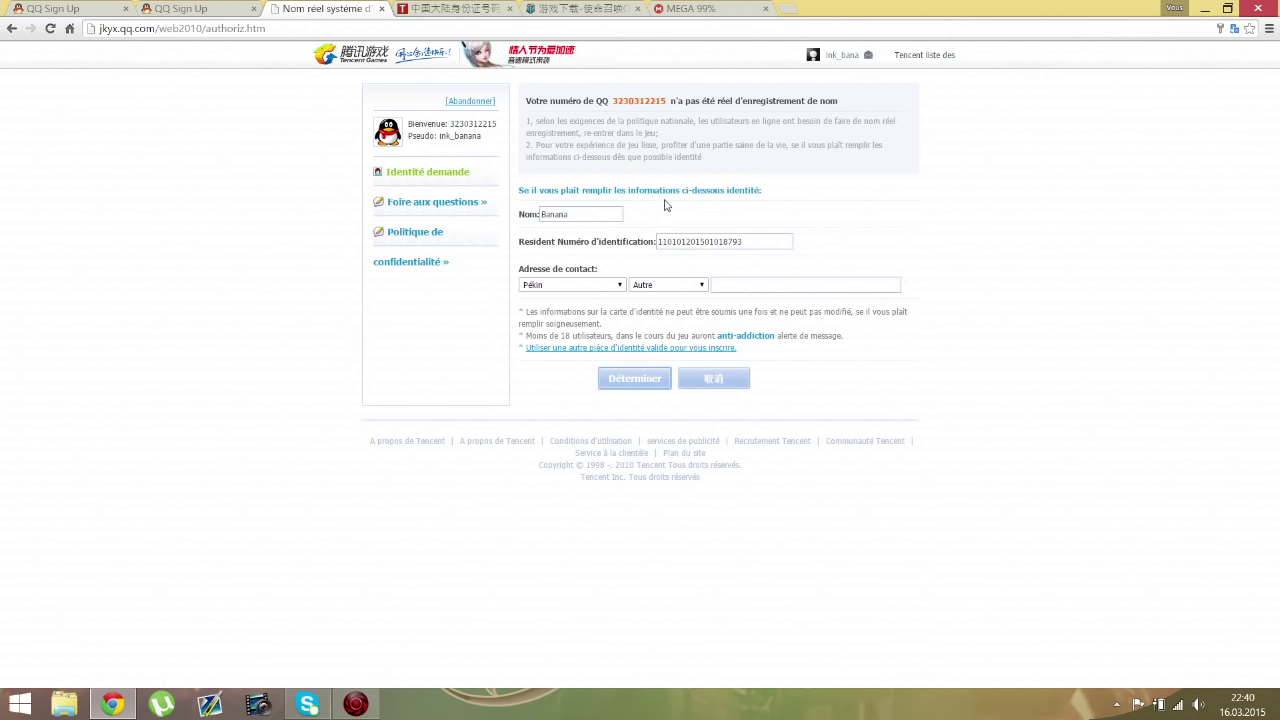
click(632, 378)
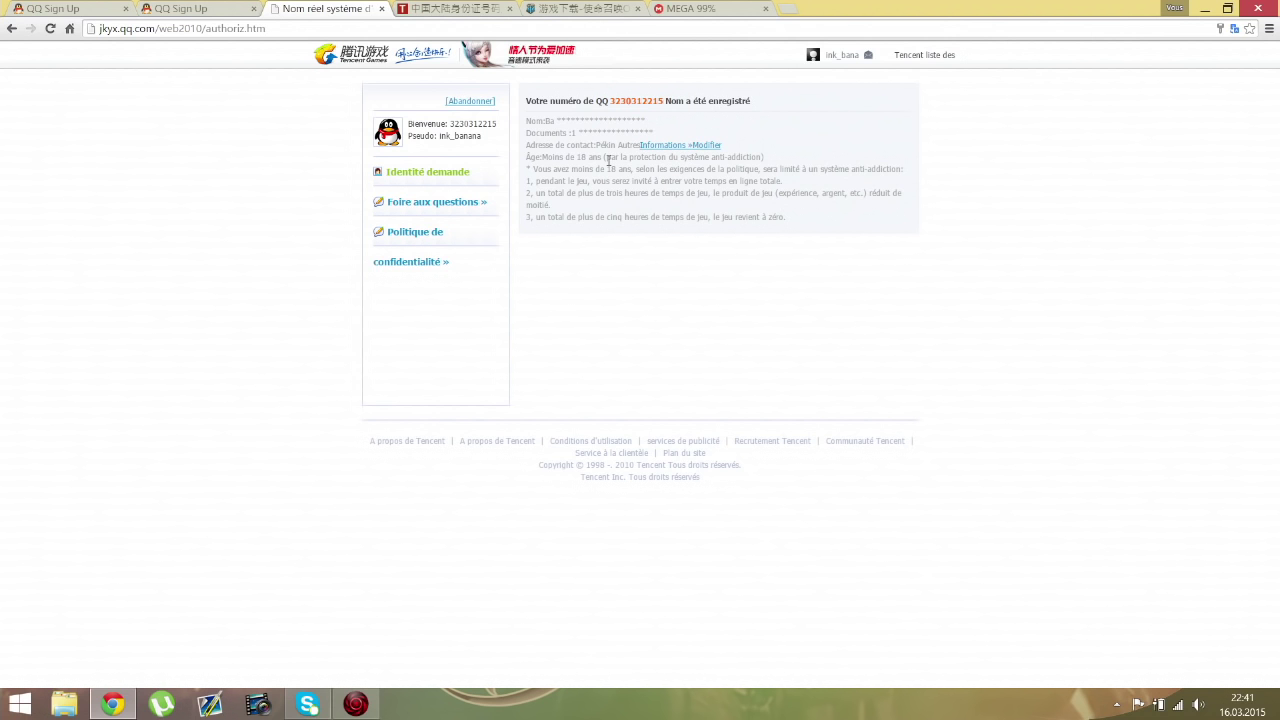
click(474, 10)
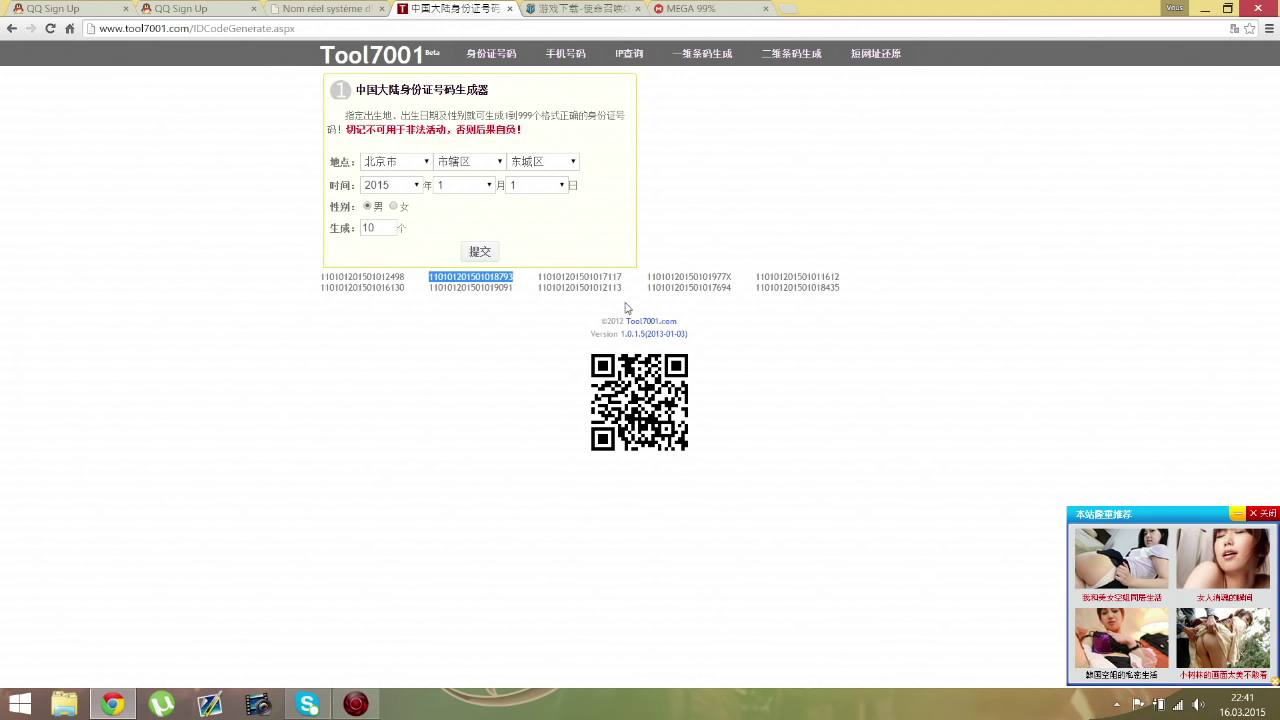
Step: Close the Tool7001 and real-name registration tabs, then show the codol.qq.com download page
click(355, 8)
click(438, 6)
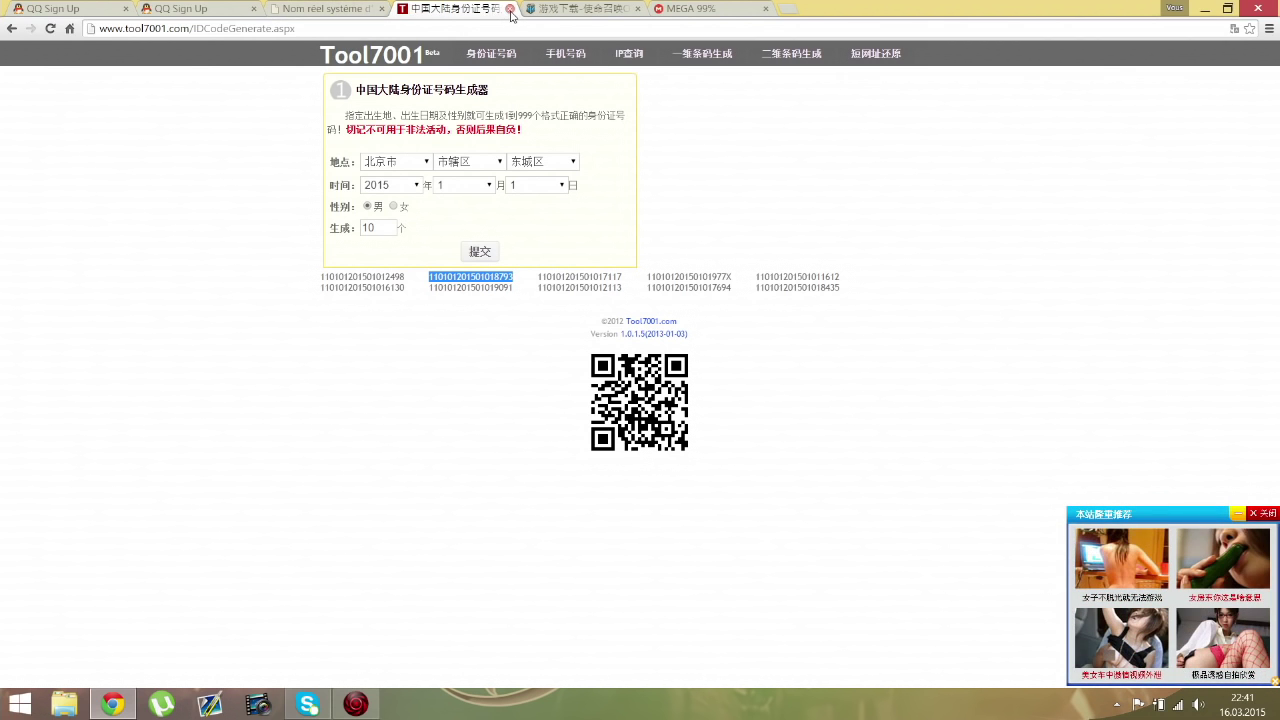
click(509, 8)
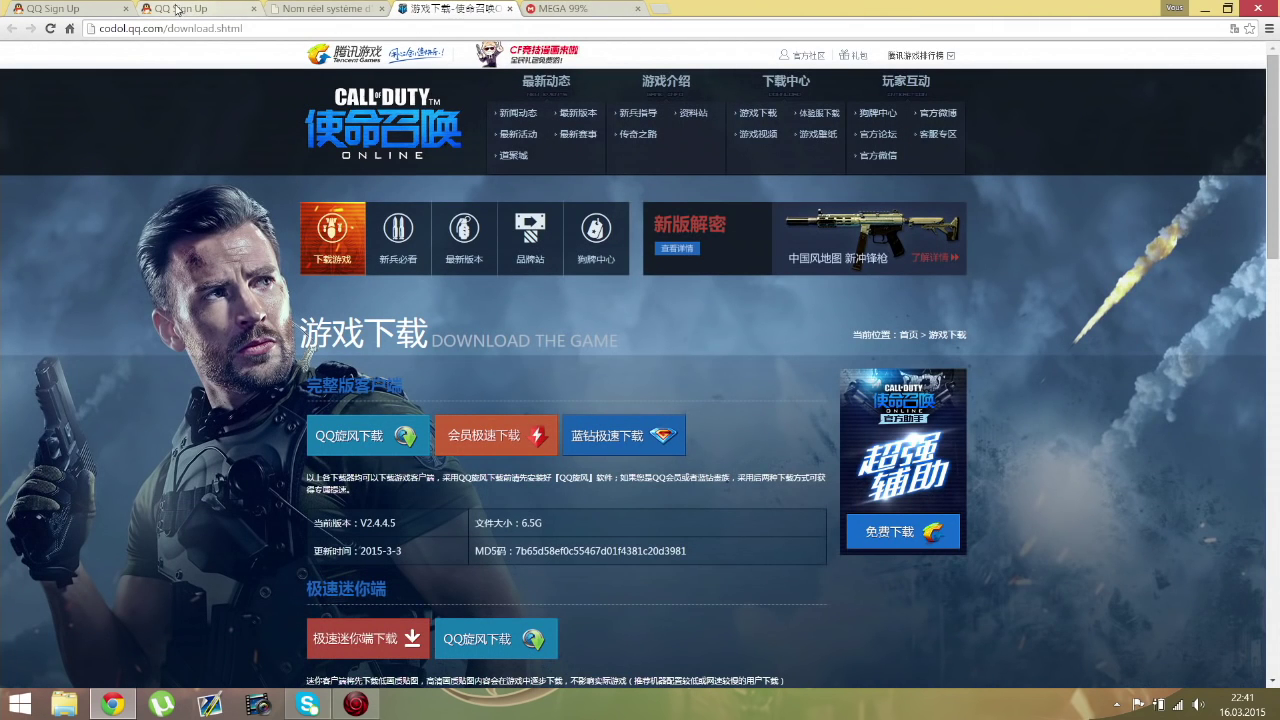
click(180, 9)
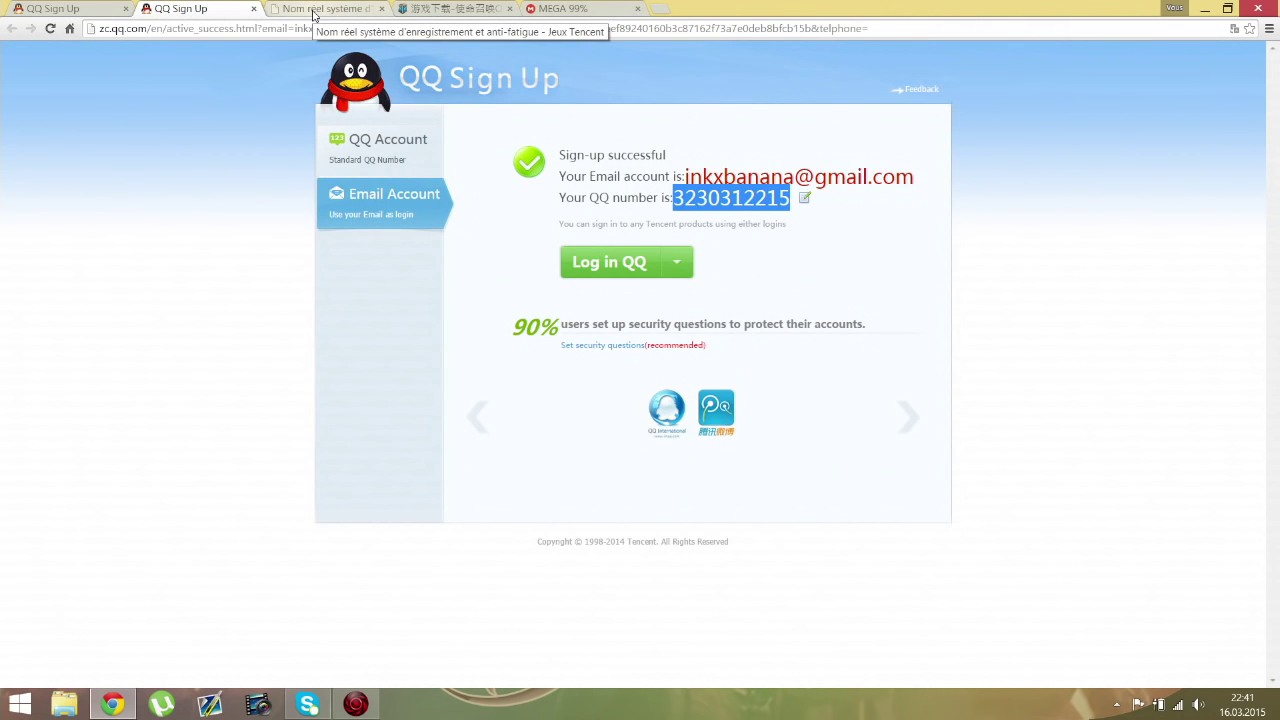
click(313, 10)
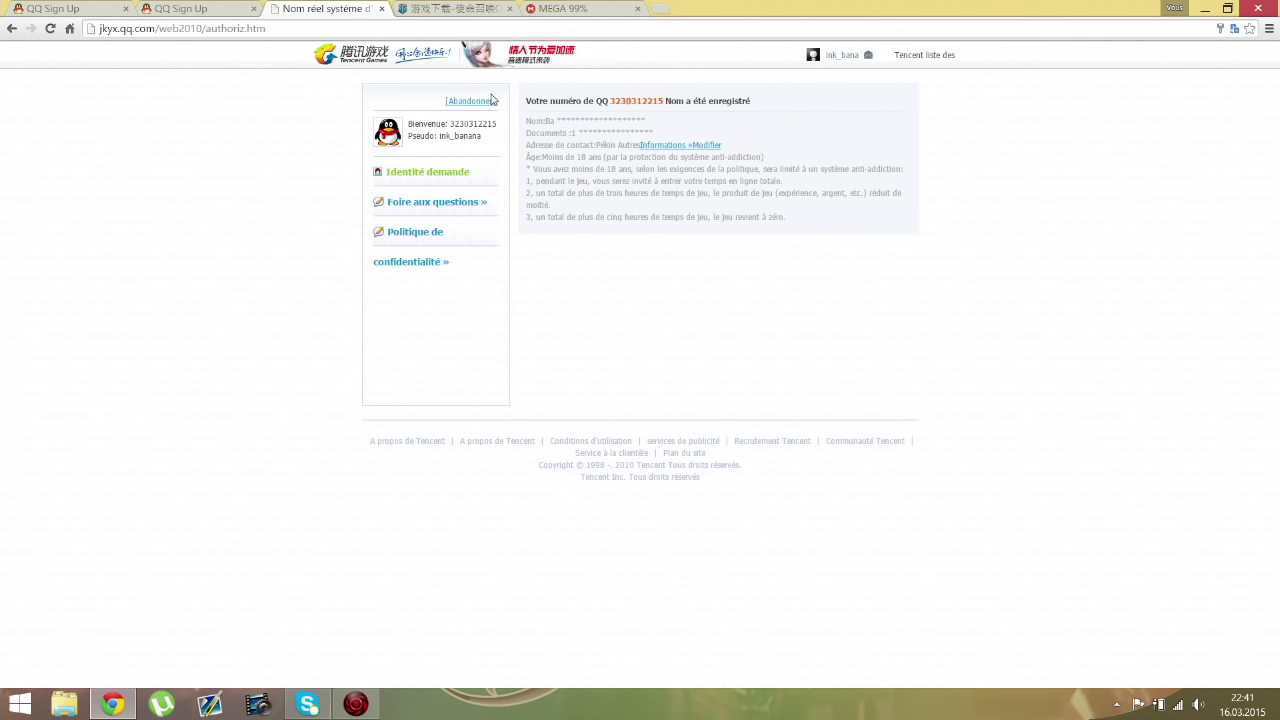
click(383, 10)
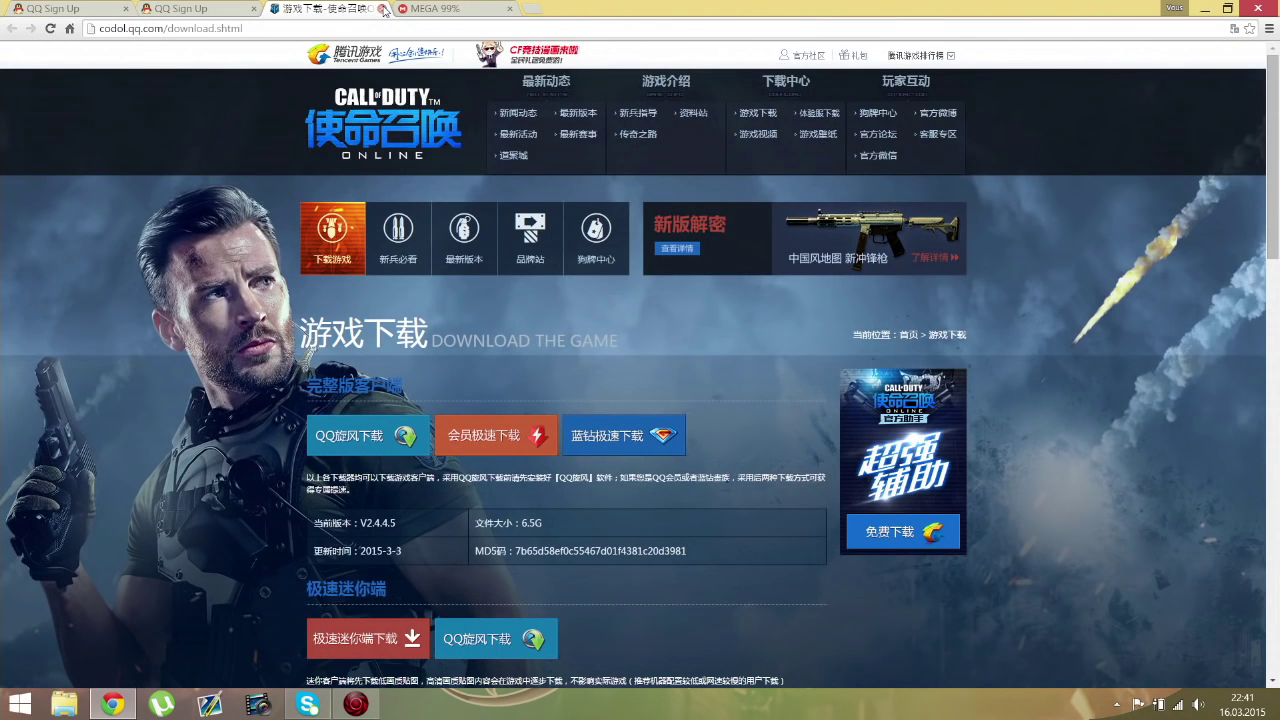
click(176, 10)
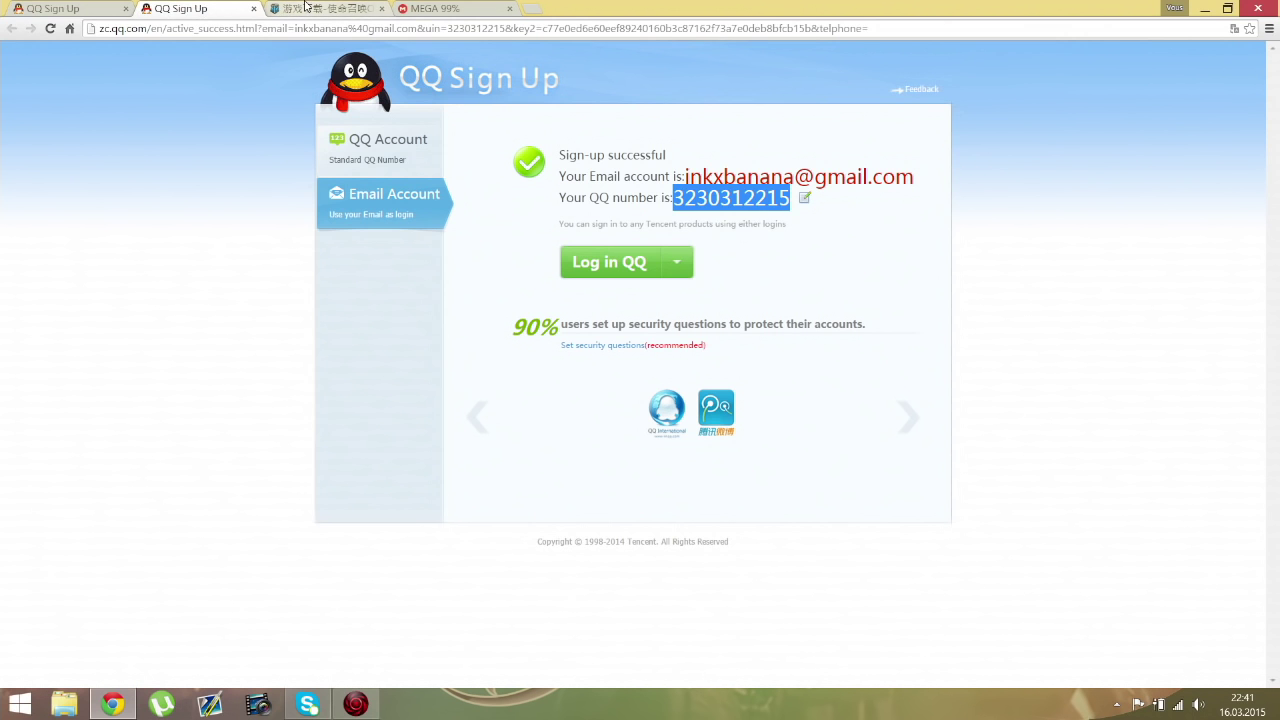
click(304, 7)
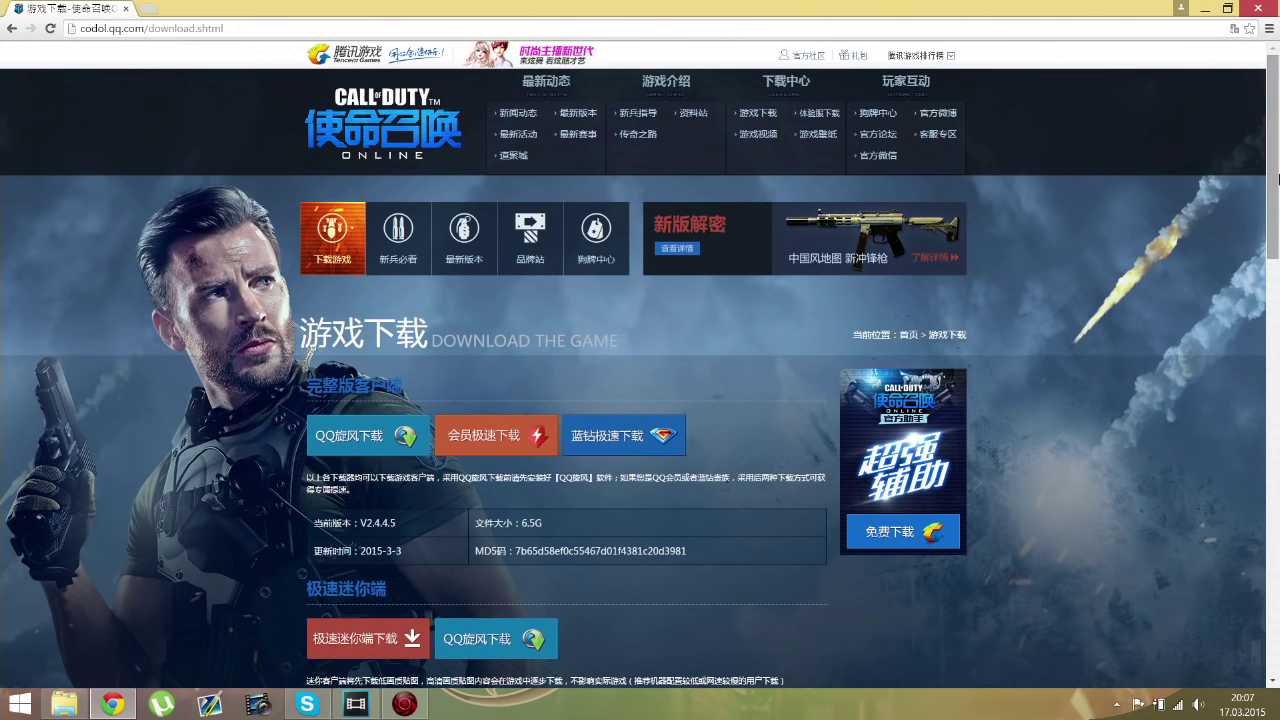
Step: Scroll the codol.qq.com page and download the game client until it shows 下载完成
mouse_move(1278, 178)
mouse_down()
mouse_move(1276, 210)
mouse_move(1277, 144)
mouse_move(1278, 178)
mouse_up()
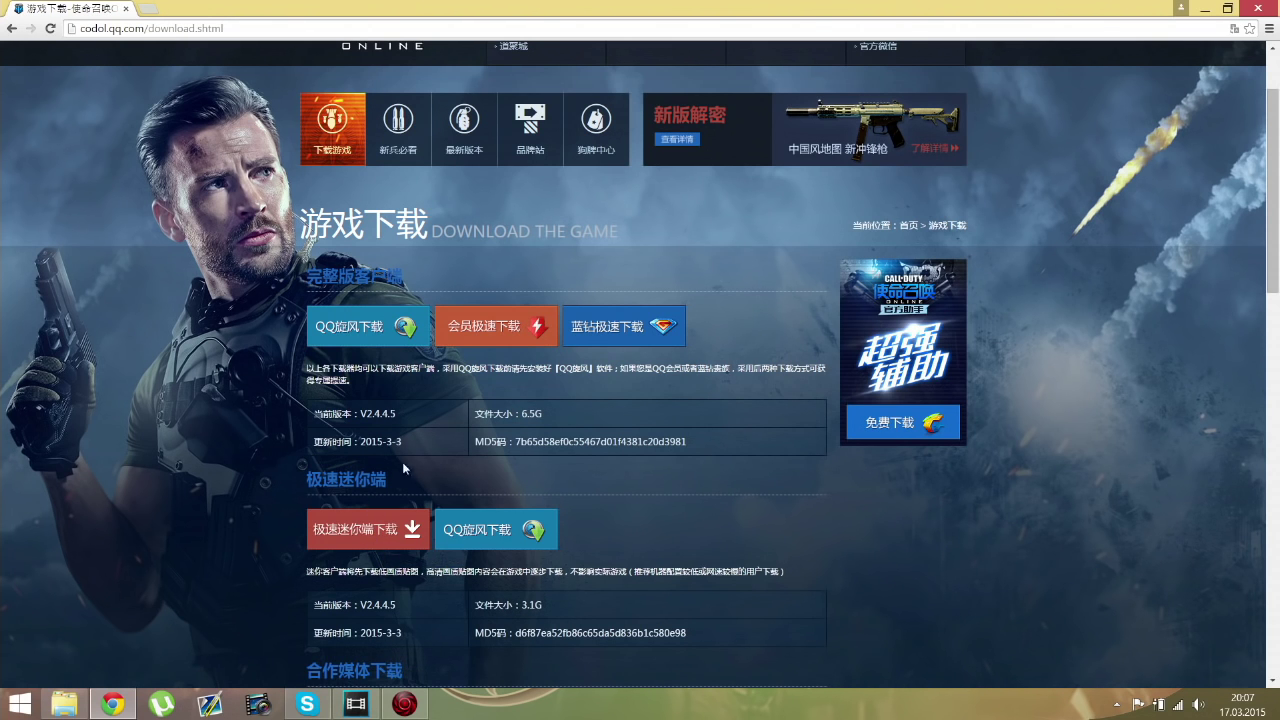
drag(1273, 214, 1263, 267)
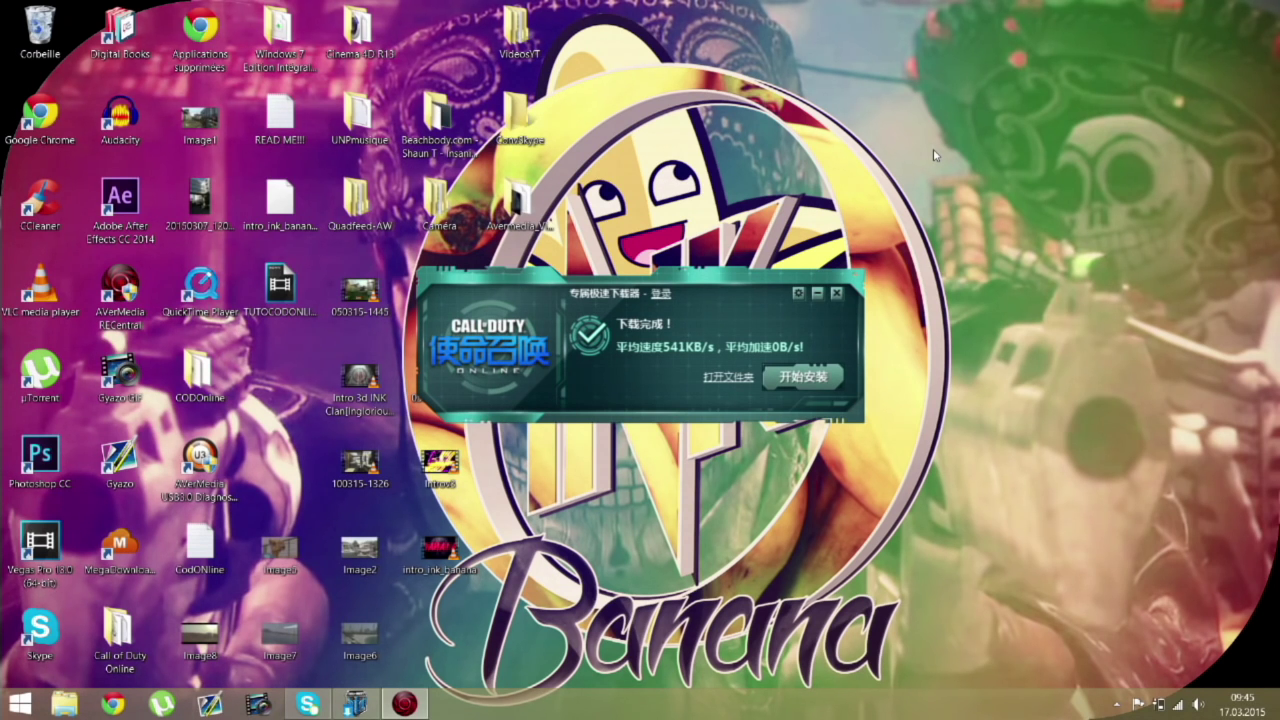
Step: Start the 使命召唤Online installer from the downloader's 开始安装 button
mouse_move(1203, 631)
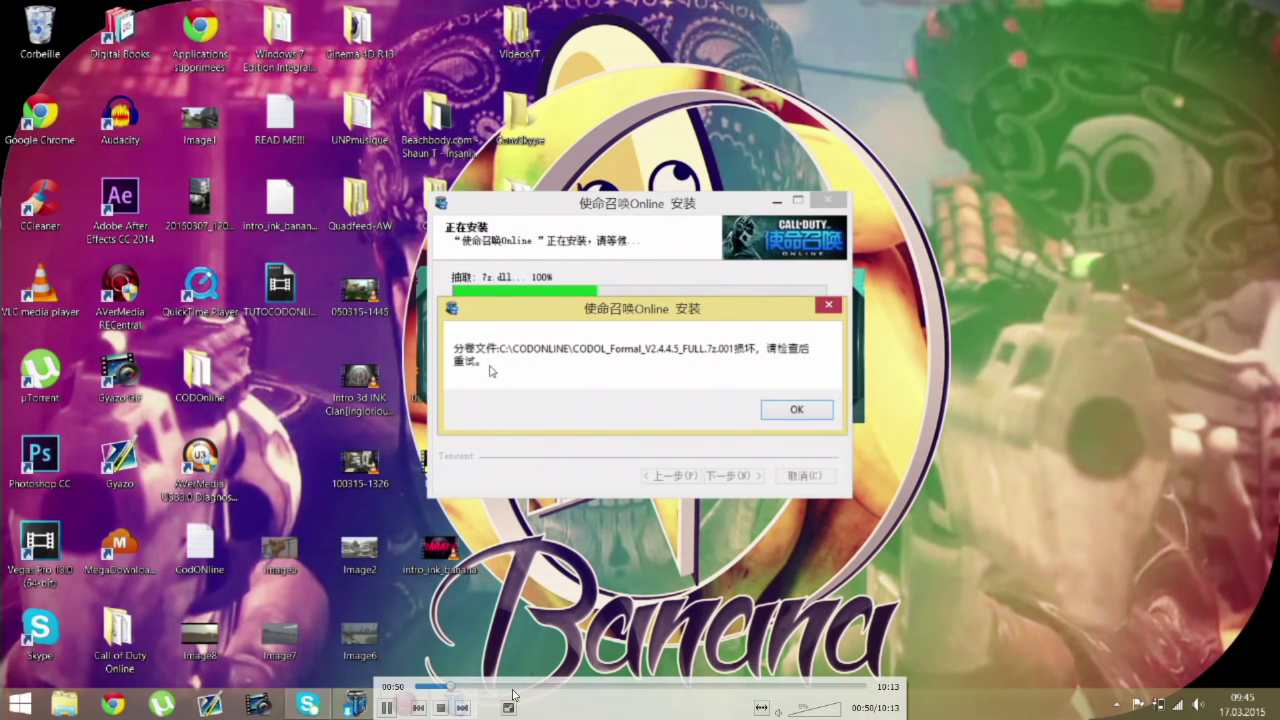
Step: Exit full-screen playback of 20150317094449.mp4 and close VLC
double_click(510, 648)
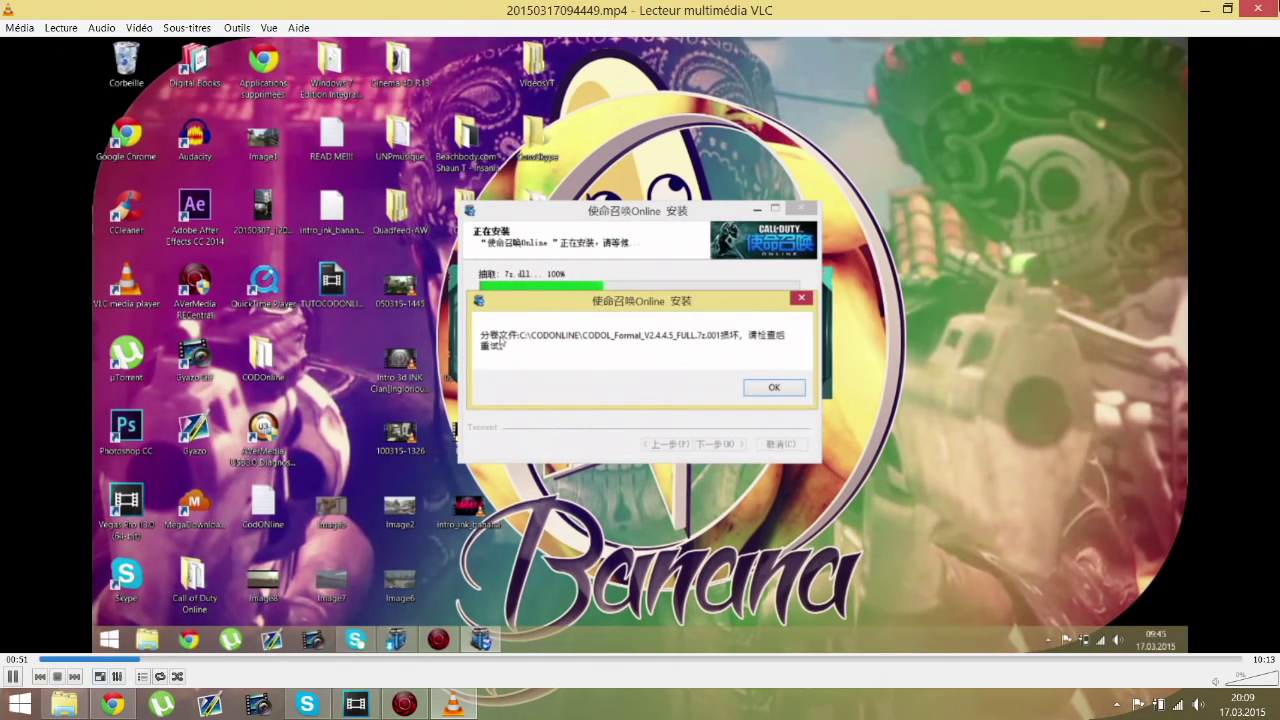
click(1257, 8)
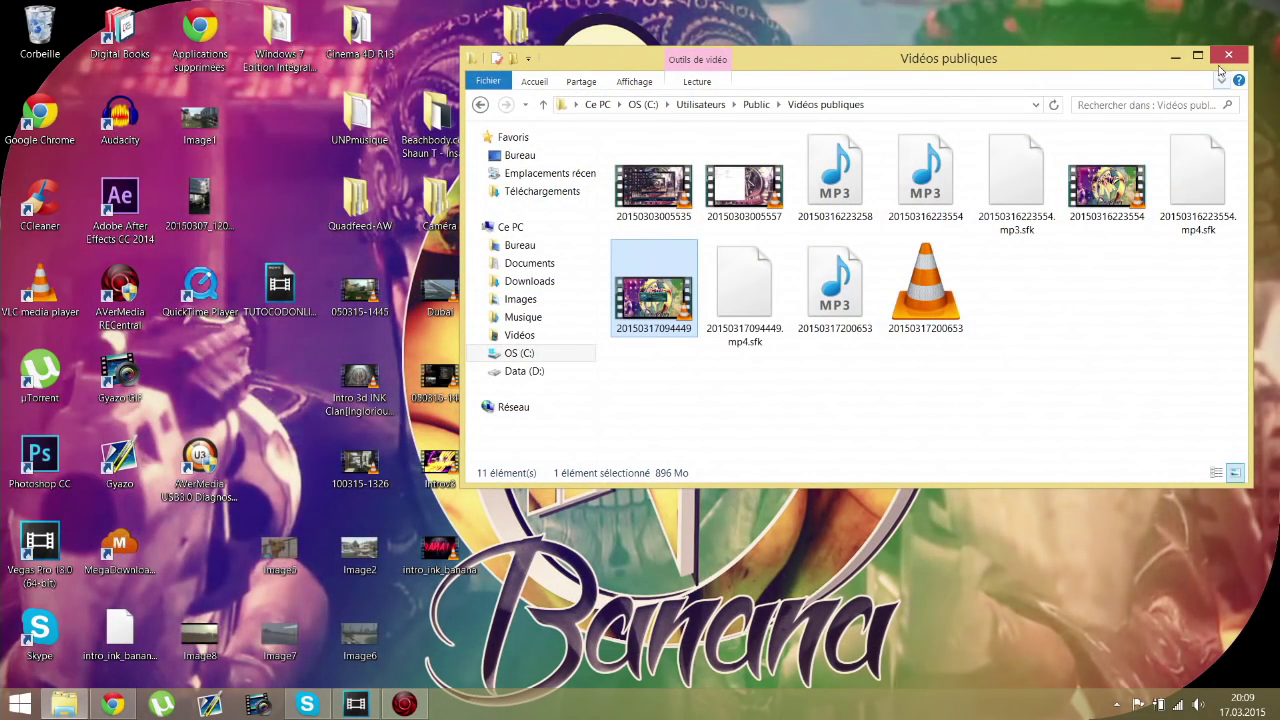
click(1175, 56)
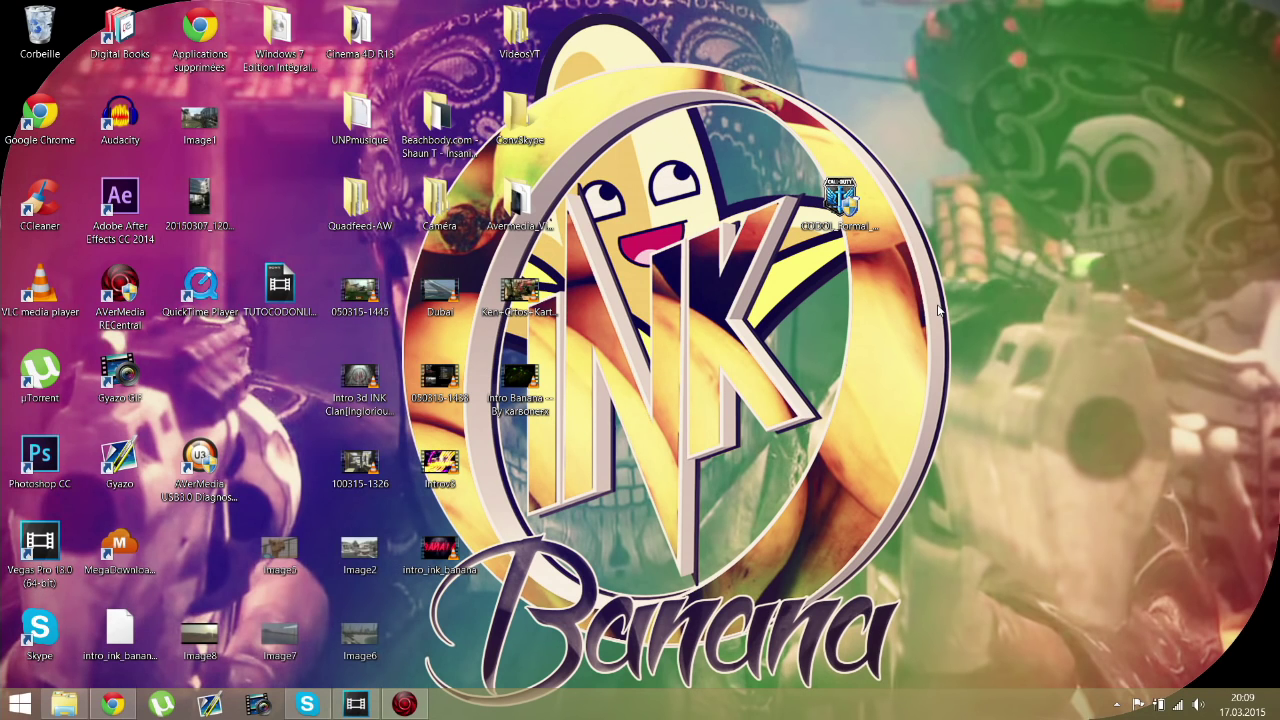
click(64, 704)
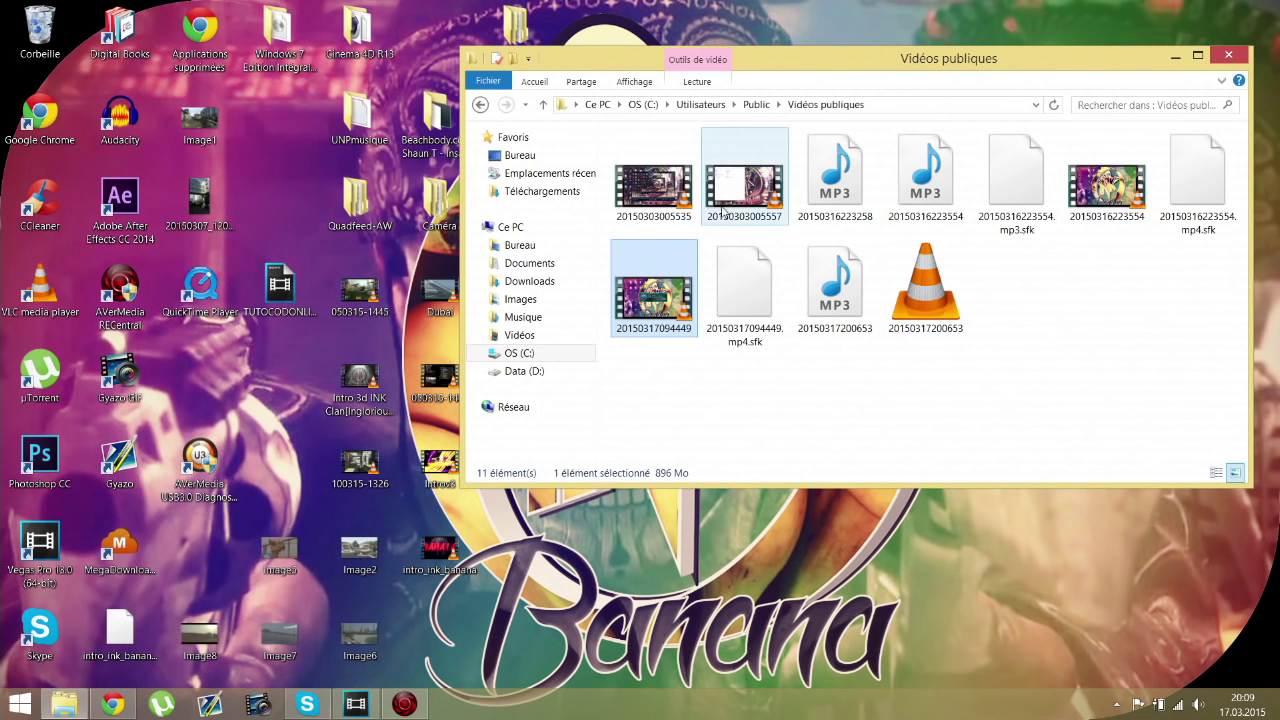
double_click(722, 193)
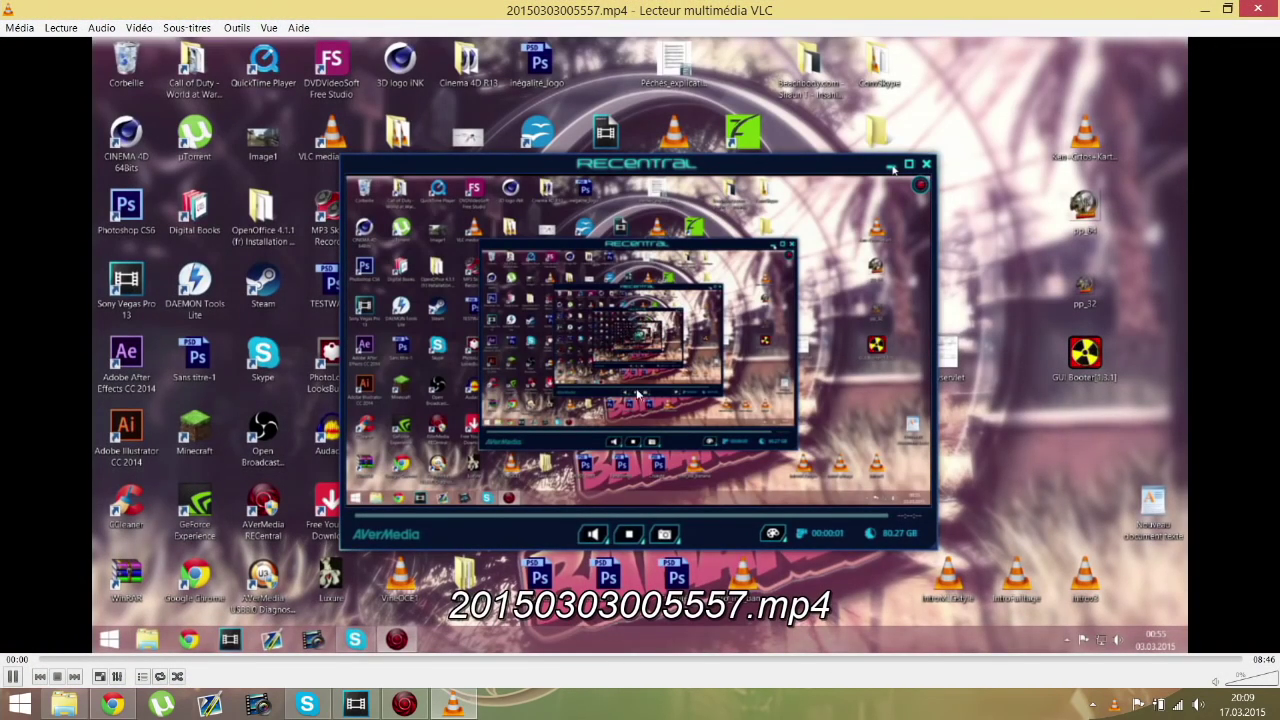
click(95, 660)
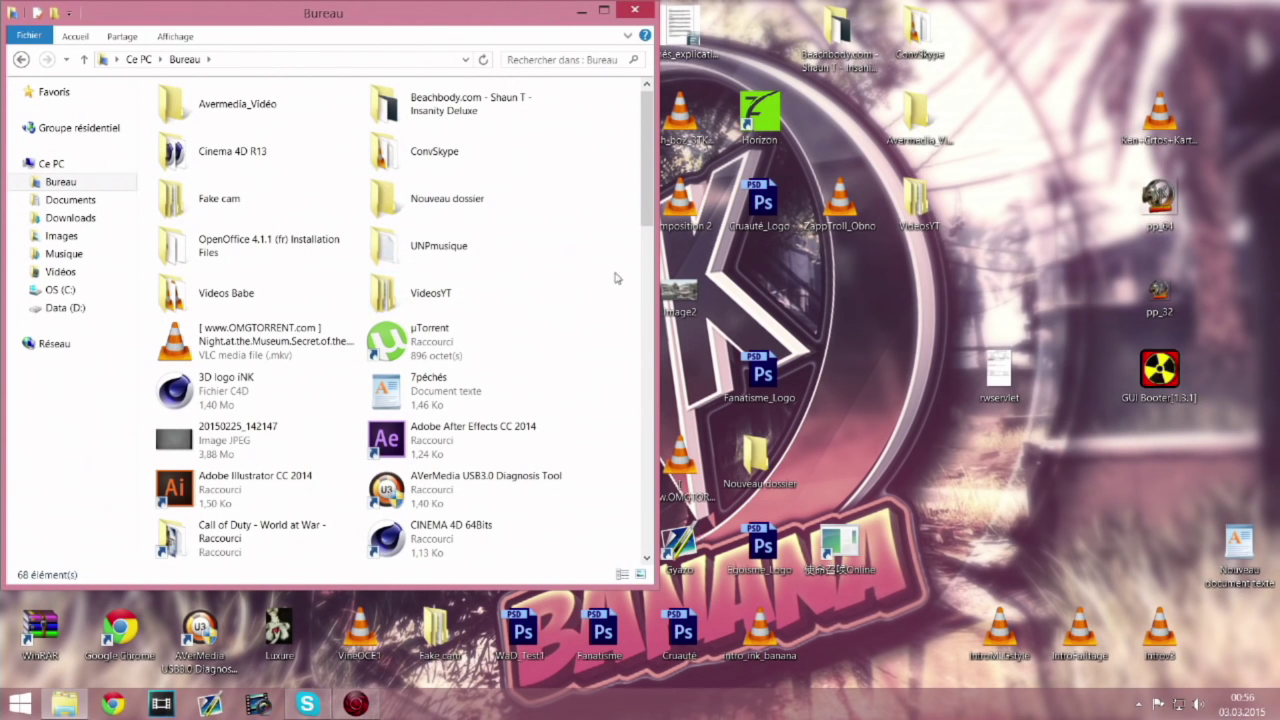
Step: Browse to the C:\Programmes\CodOnline\CODOnline game folder
click(80, 163)
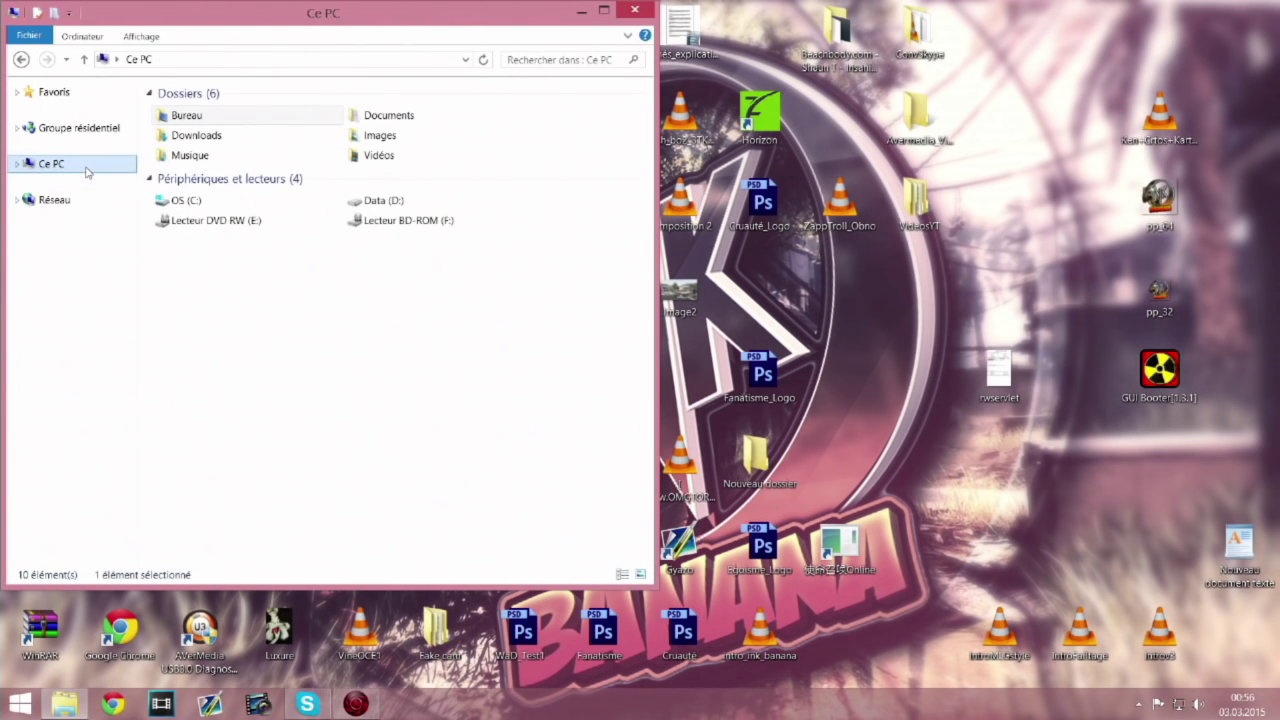
double_click(228, 200)
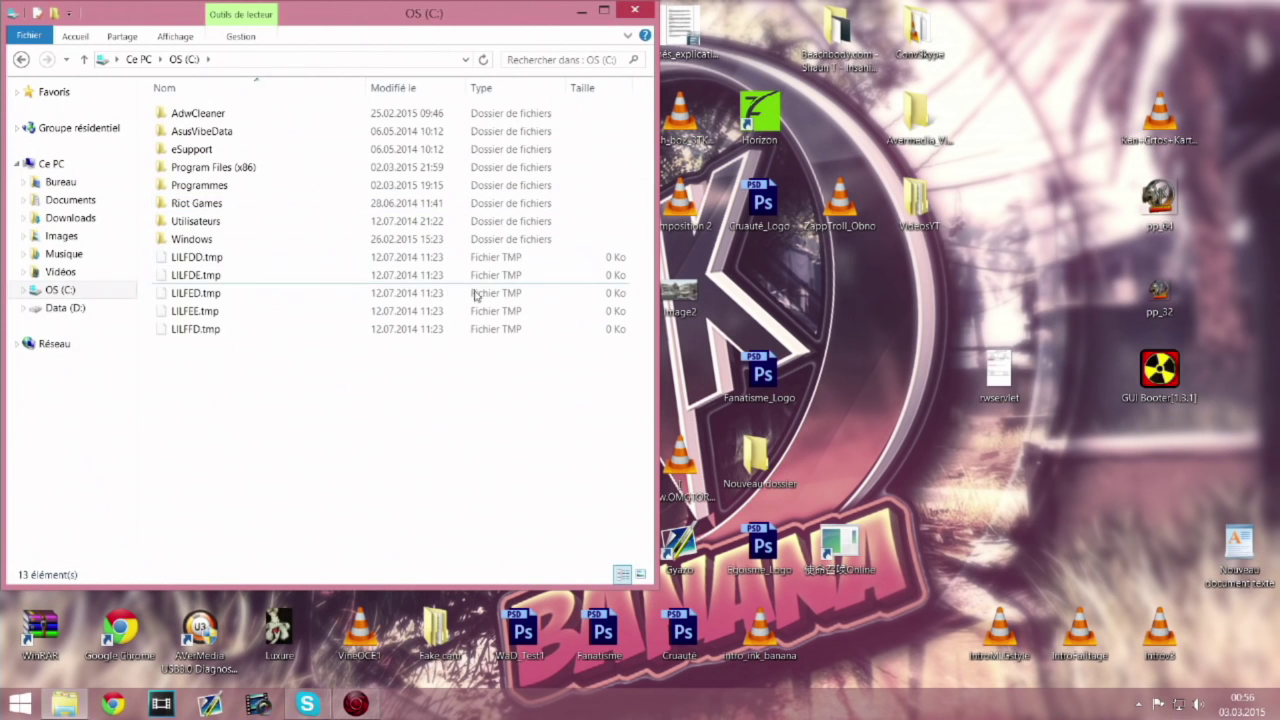
double_click(300, 186)
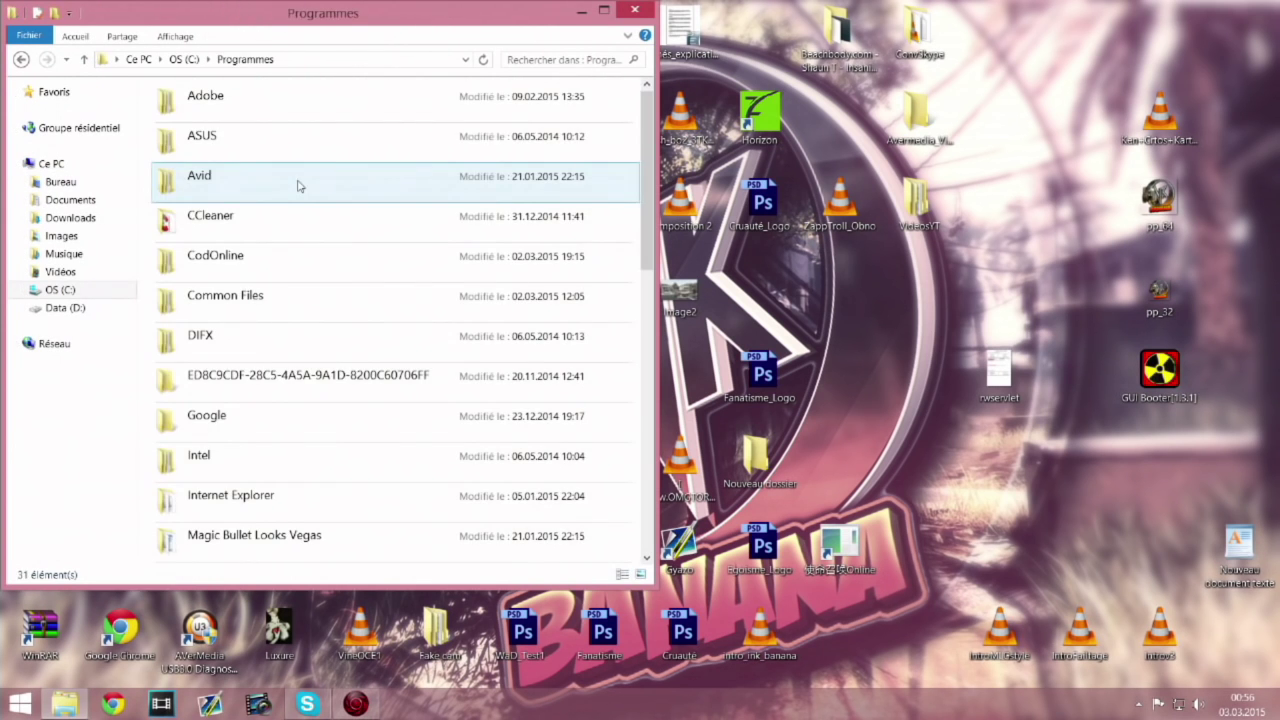
scroll(346, 360, down, 4)
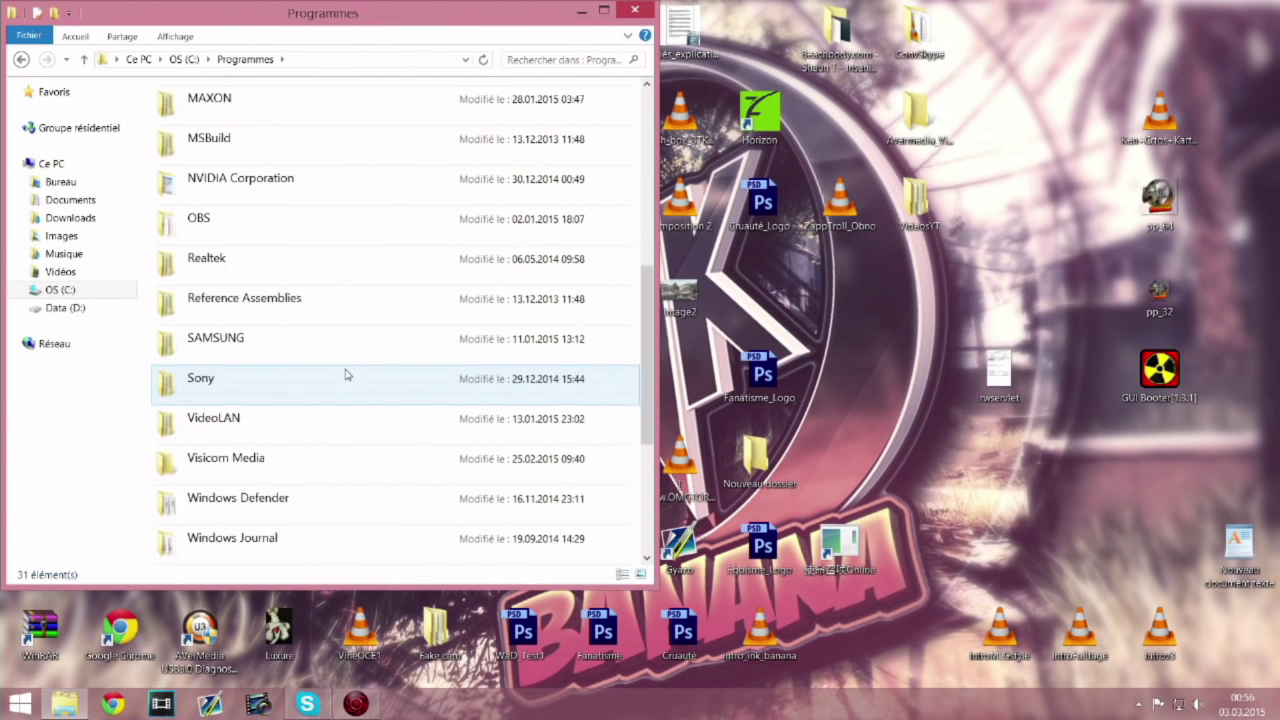
scroll(336, 335, up, 2)
scroll(306, 202, up, 2)
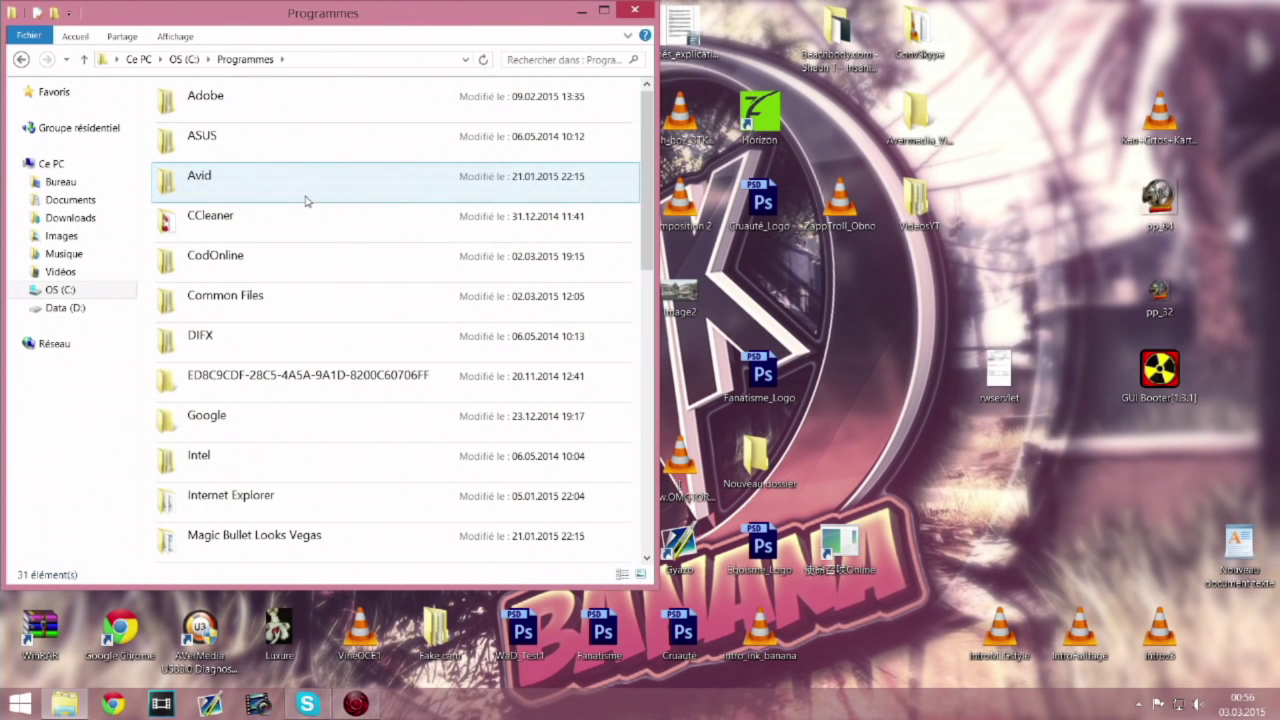
double_click(300, 254)
double_click(318, 116)
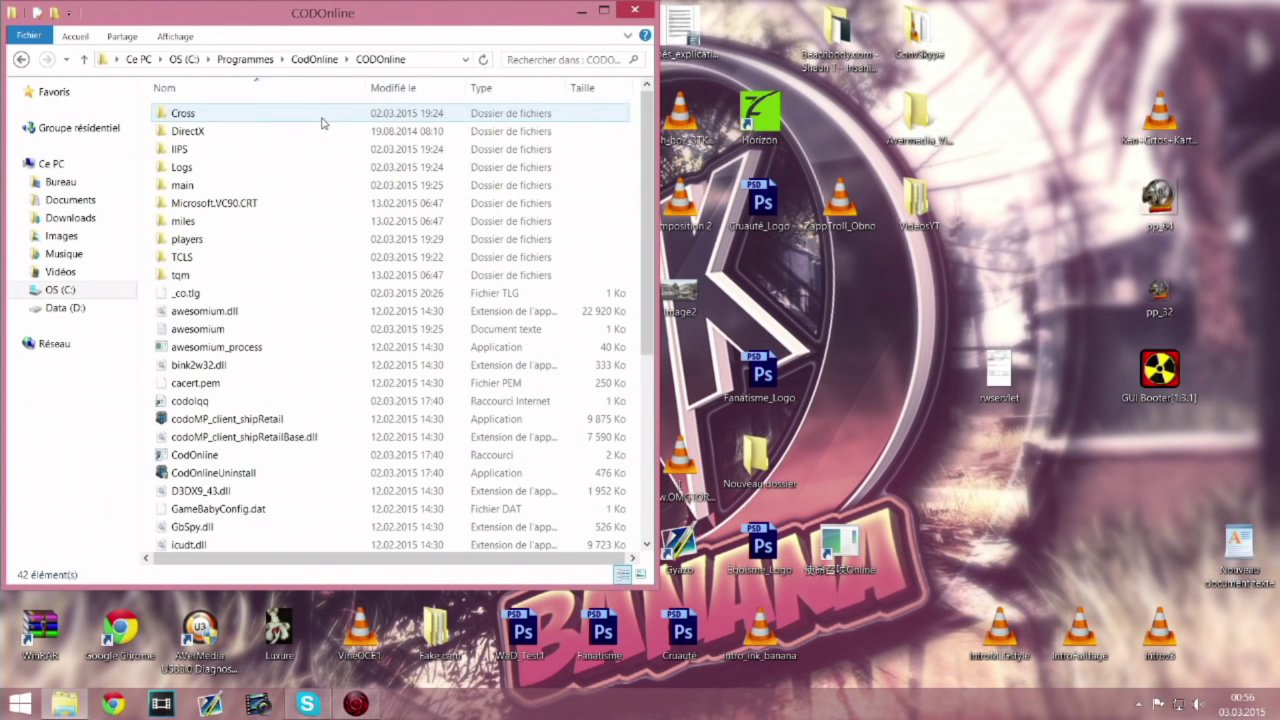
Step: Create a desktop shortcut to codoMP_client_shipRetail and place it beside rwserver
click(277, 425)
right_click(277, 426)
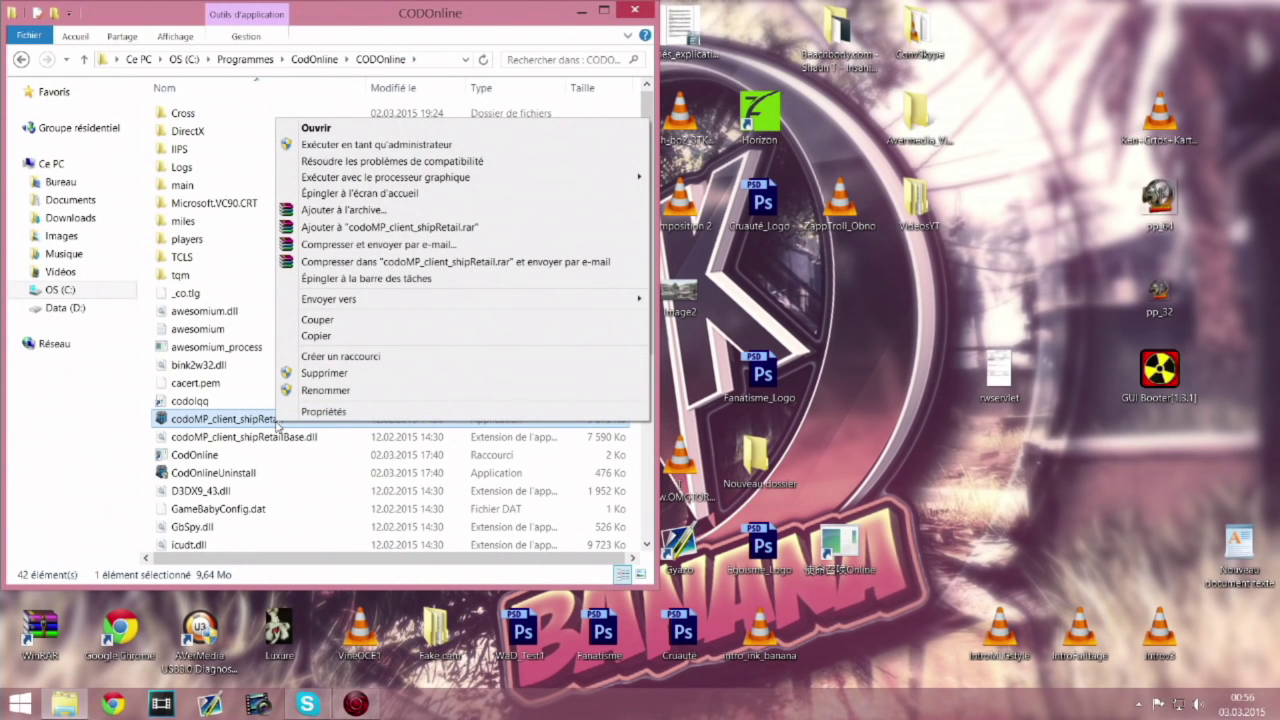
click(340, 356)
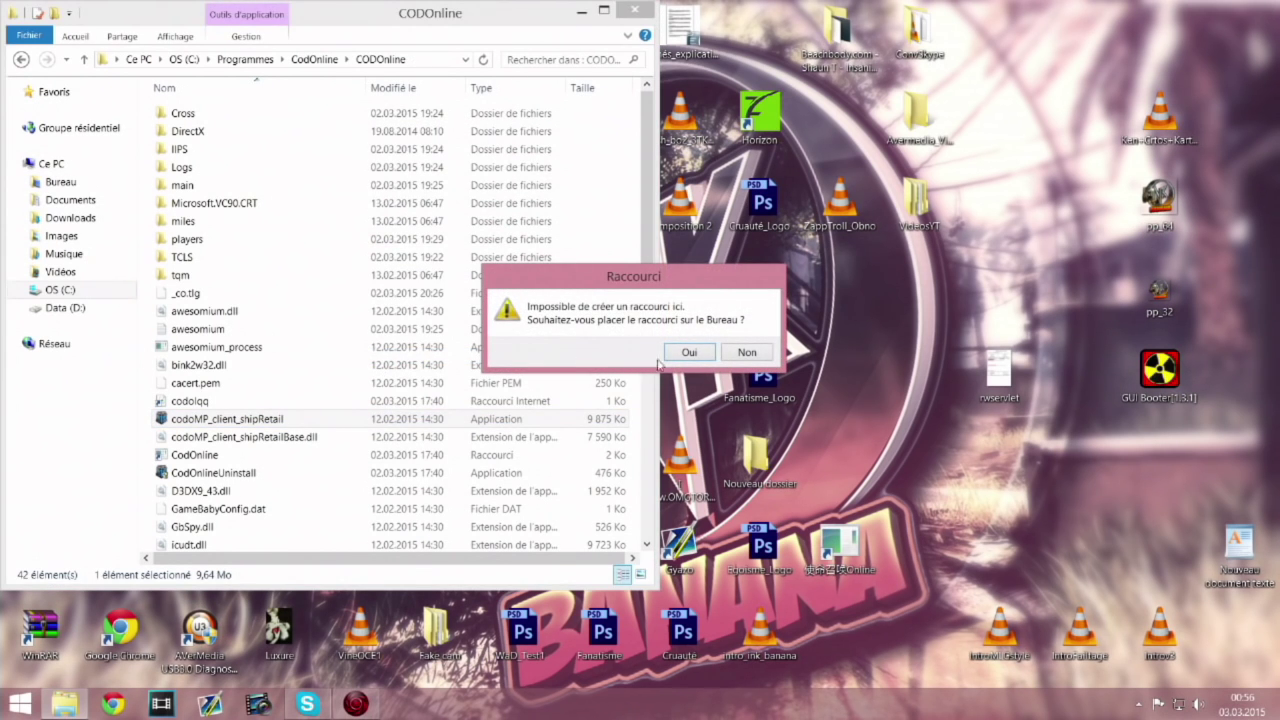
click(690, 353)
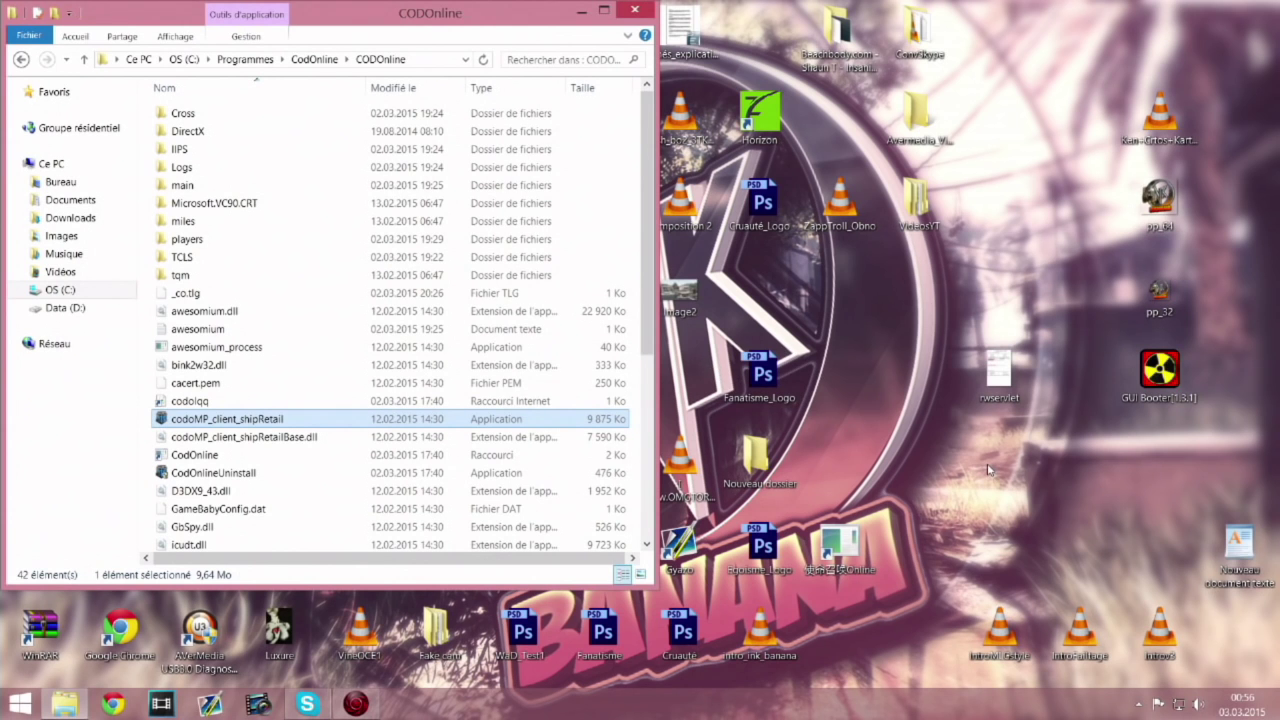
click(634, 9)
drag(610, 45, 1022, 516)
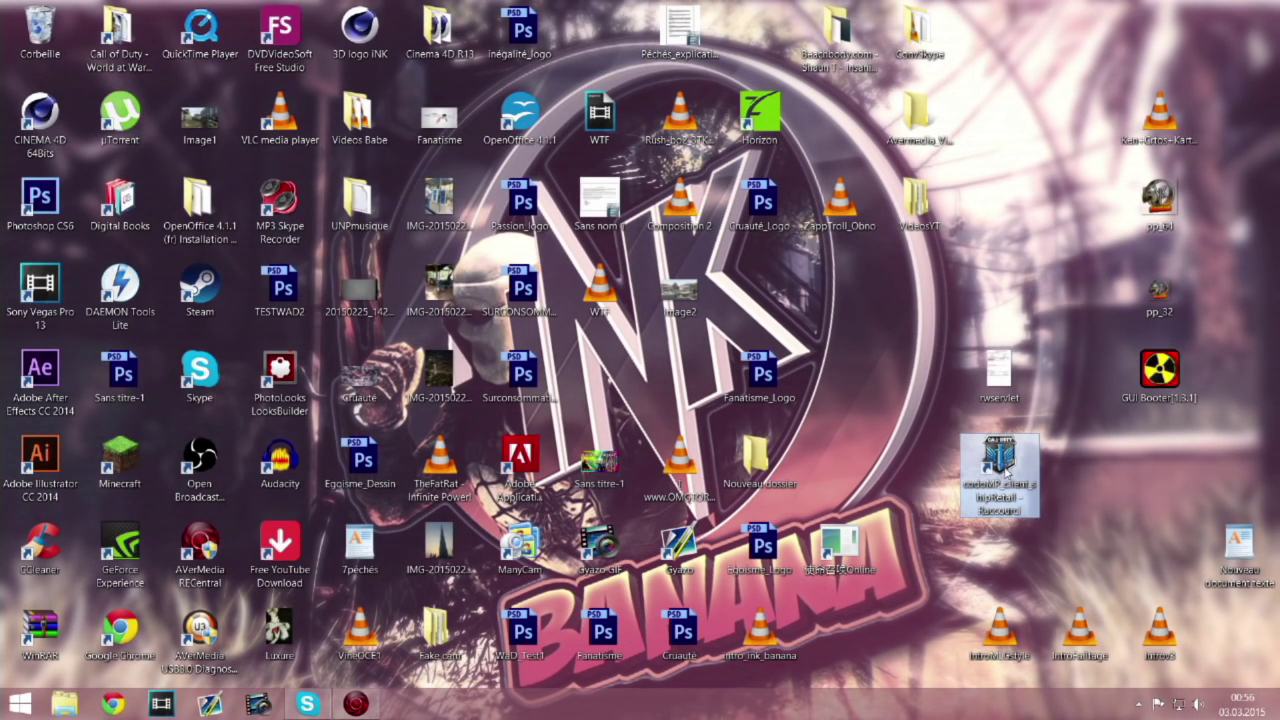
Step: Run the codoMP_client_shipRetail shortcut as administrator, approve UAC, and minimise RECentral
right_click(1022, 505)
click(1007, 212)
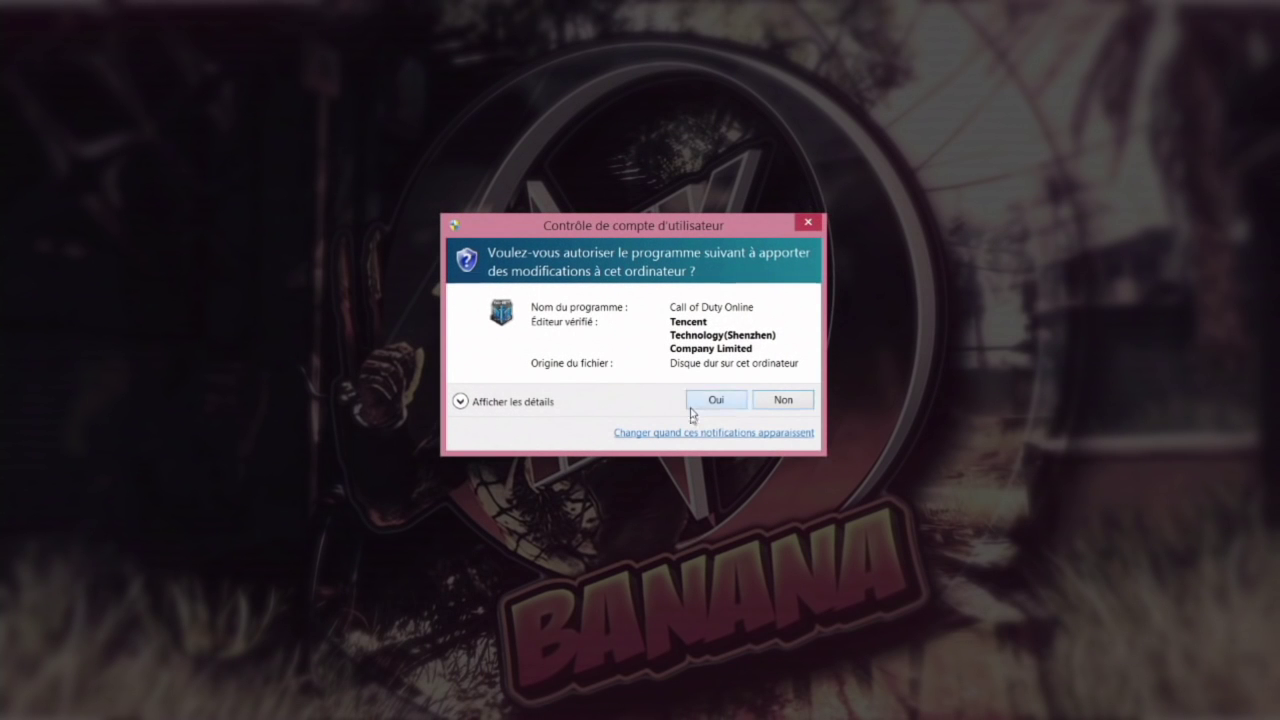
click(712, 400)
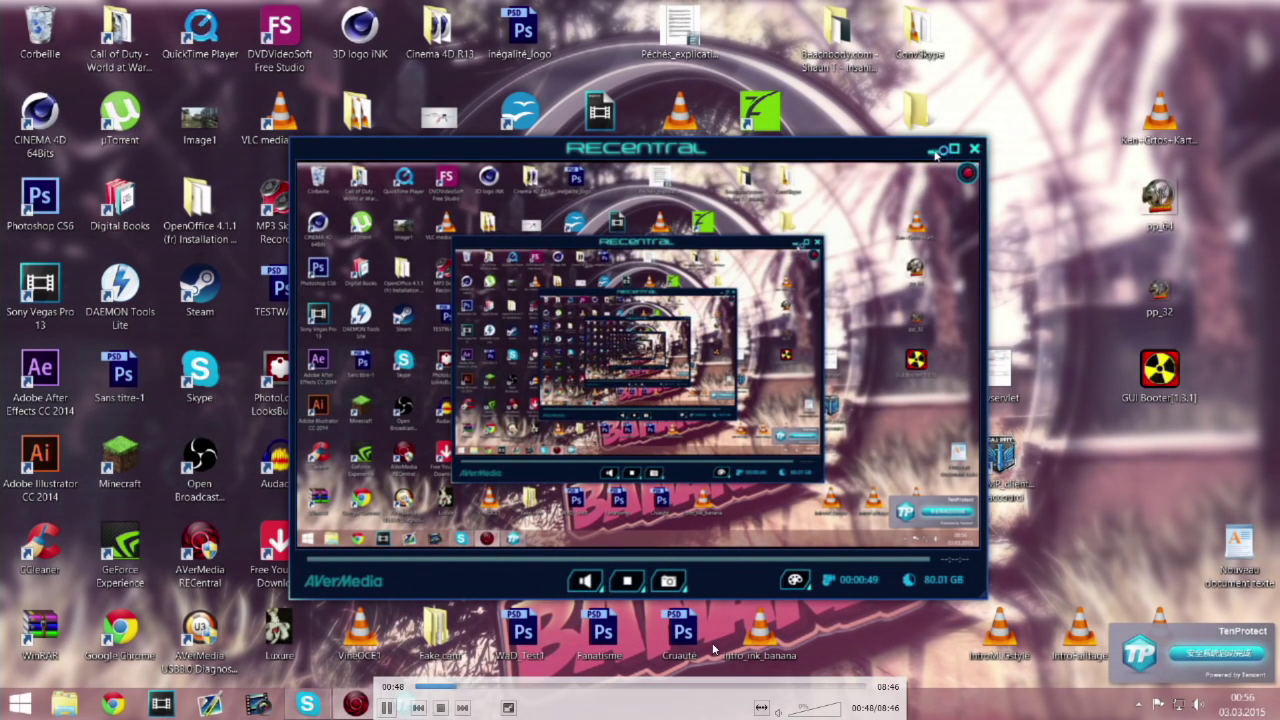
click(932, 148)
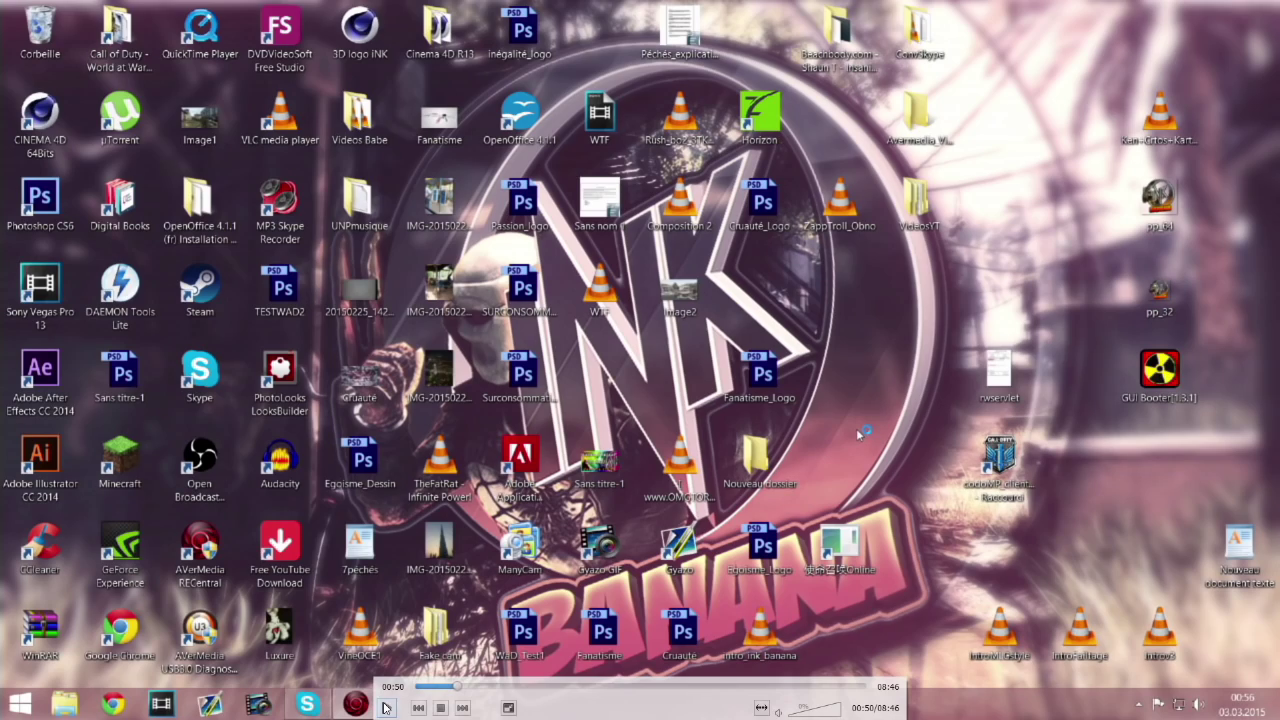
double_click(856, 428)
Step: Set CODOL_Formal_V2.4.4.5_MICRO to run in Windows 7 compatibility mode and confirm with OK
click(1266, 6)
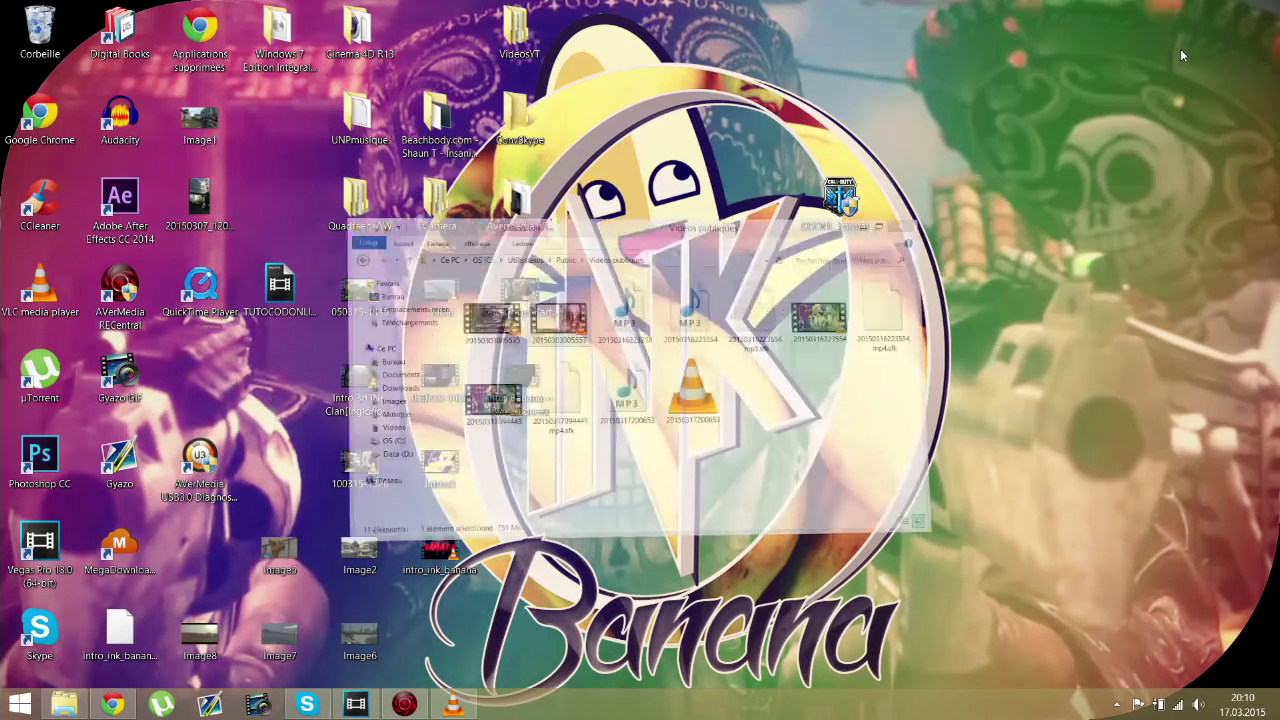
click(1175, 56)
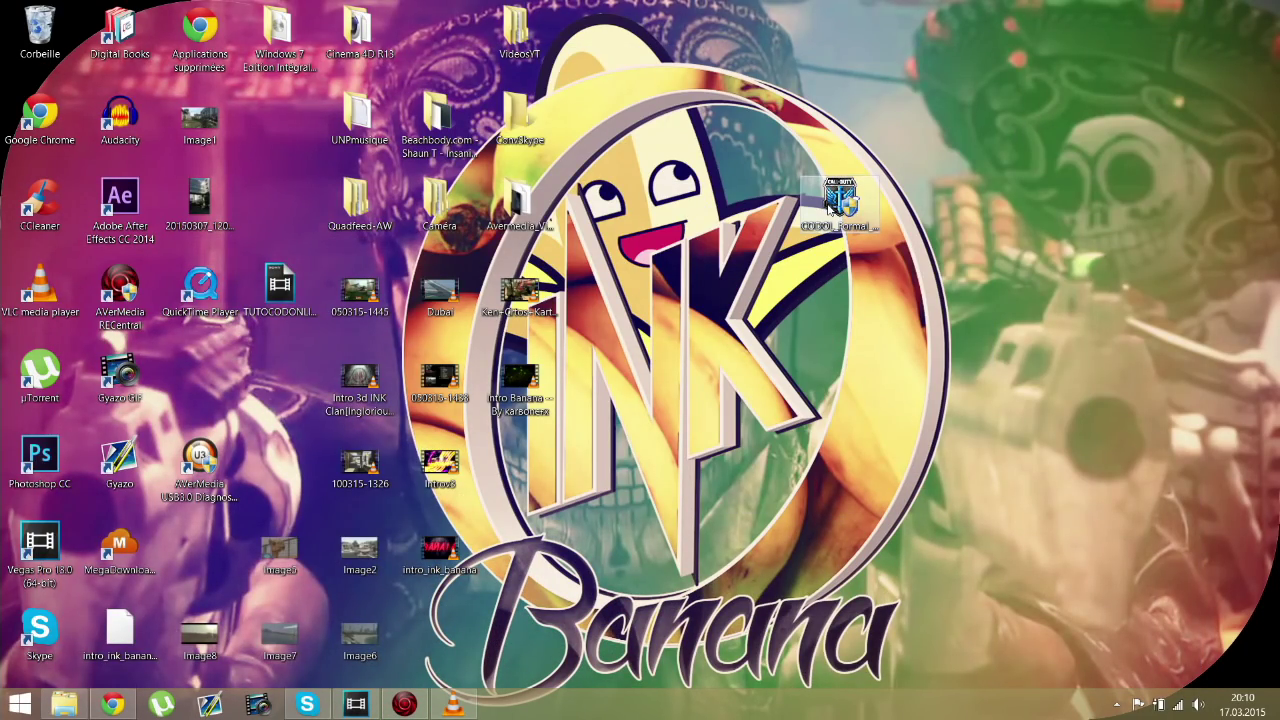
right_click(829, 206)
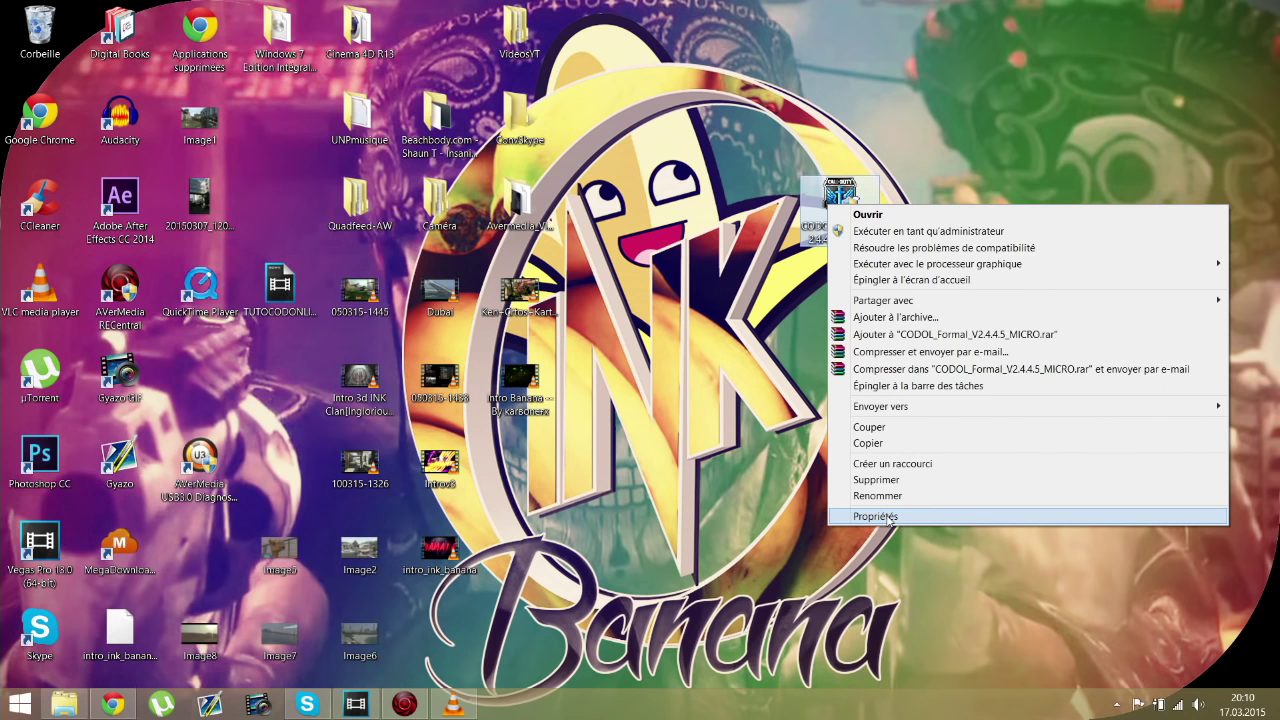
click(888, 517)
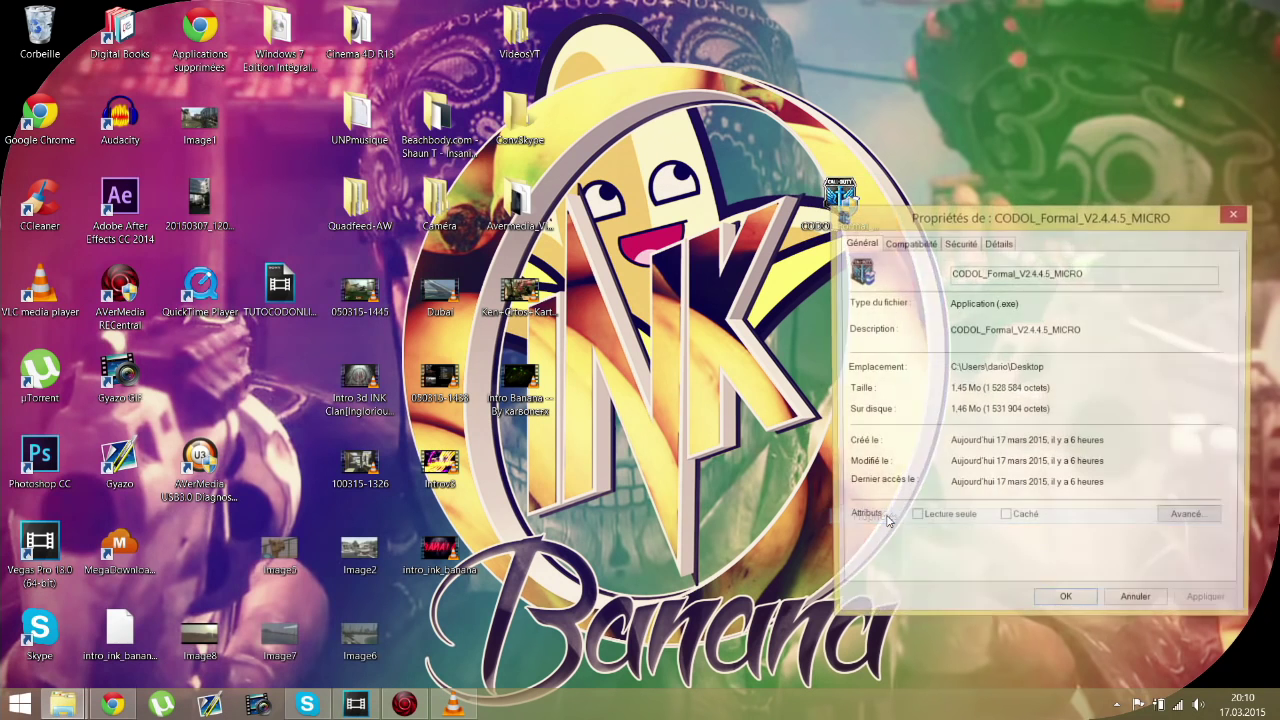
click(907, 243)
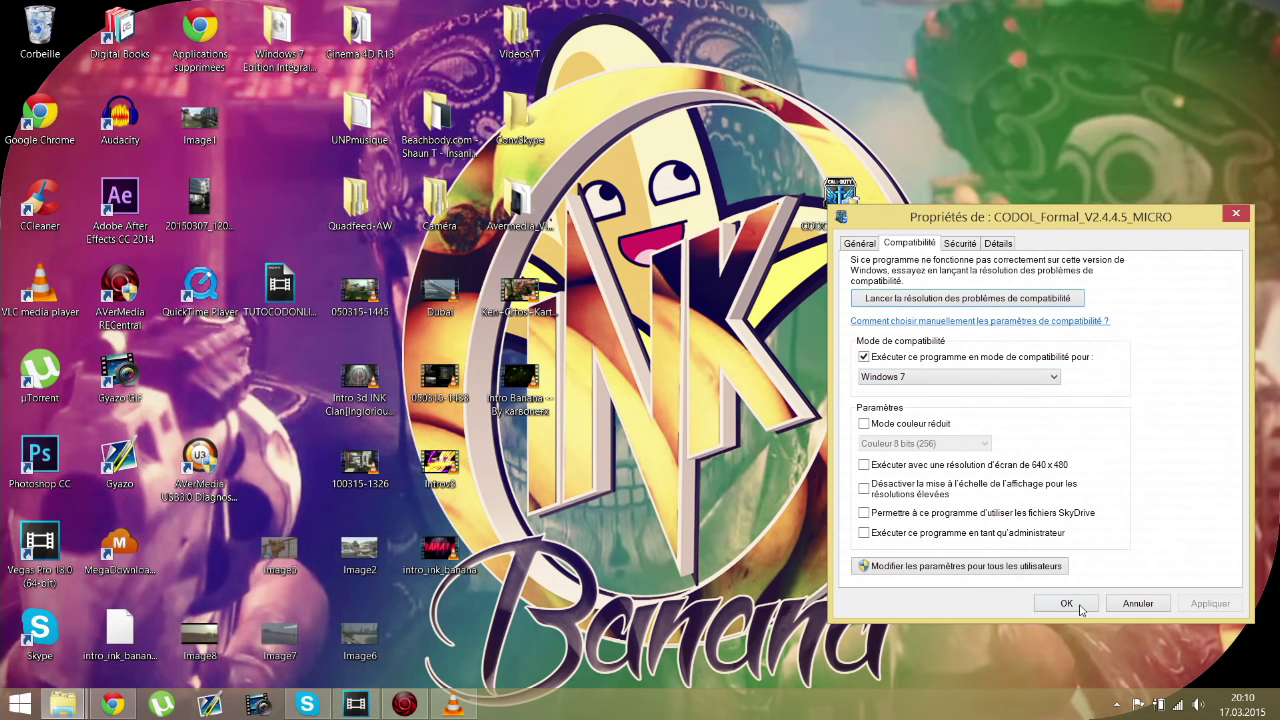
click(1079, 608)
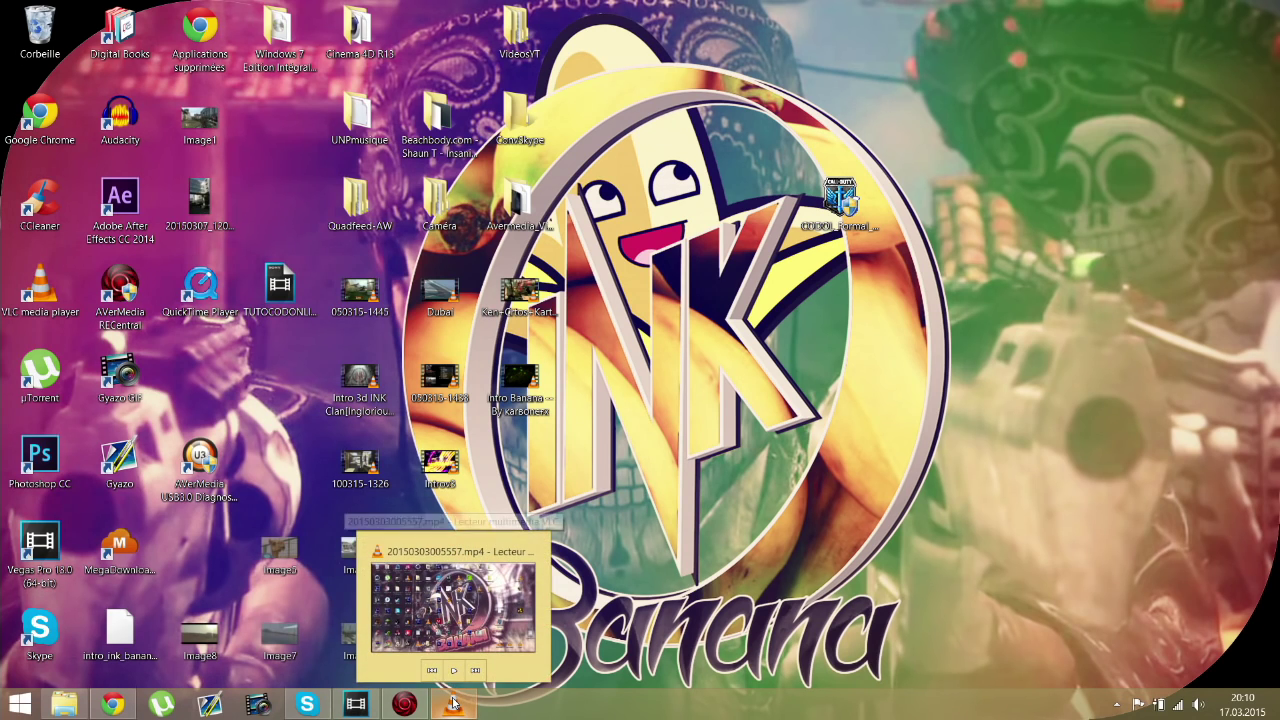
click(466, 695)
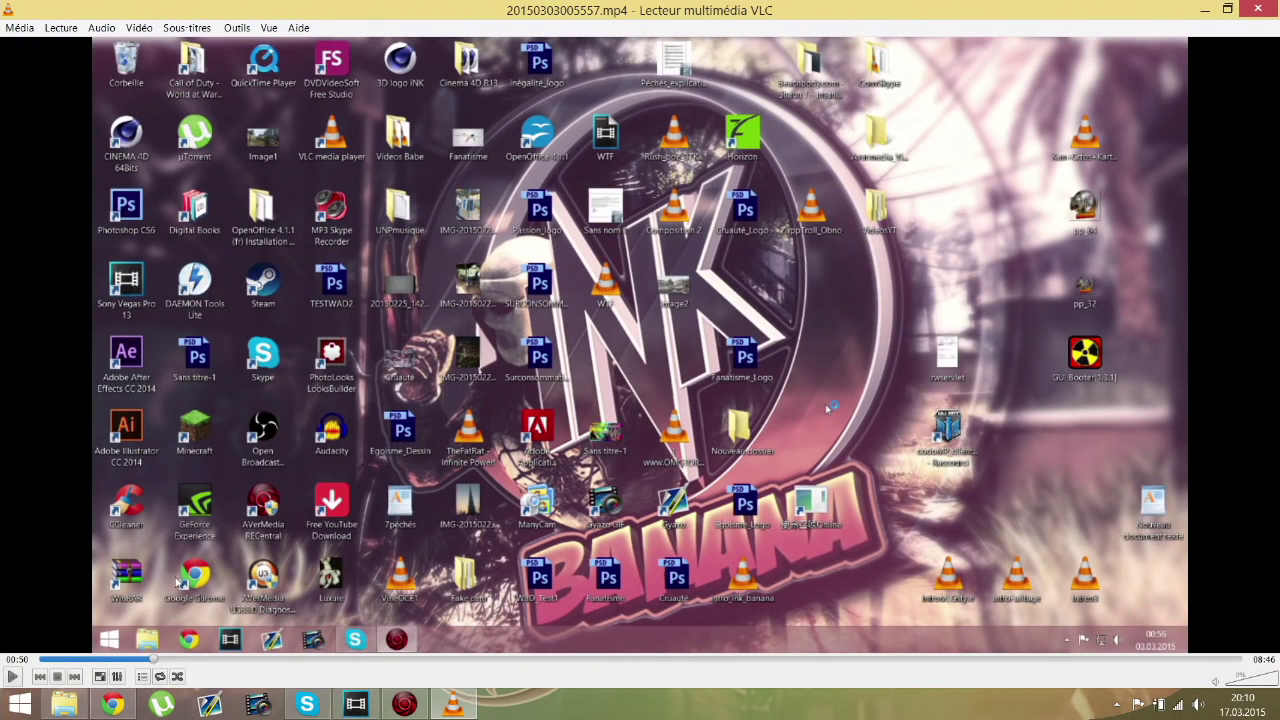
Step: Log in with the QQ account password and confirm the rightmost server to launch the game
click(104, 677)
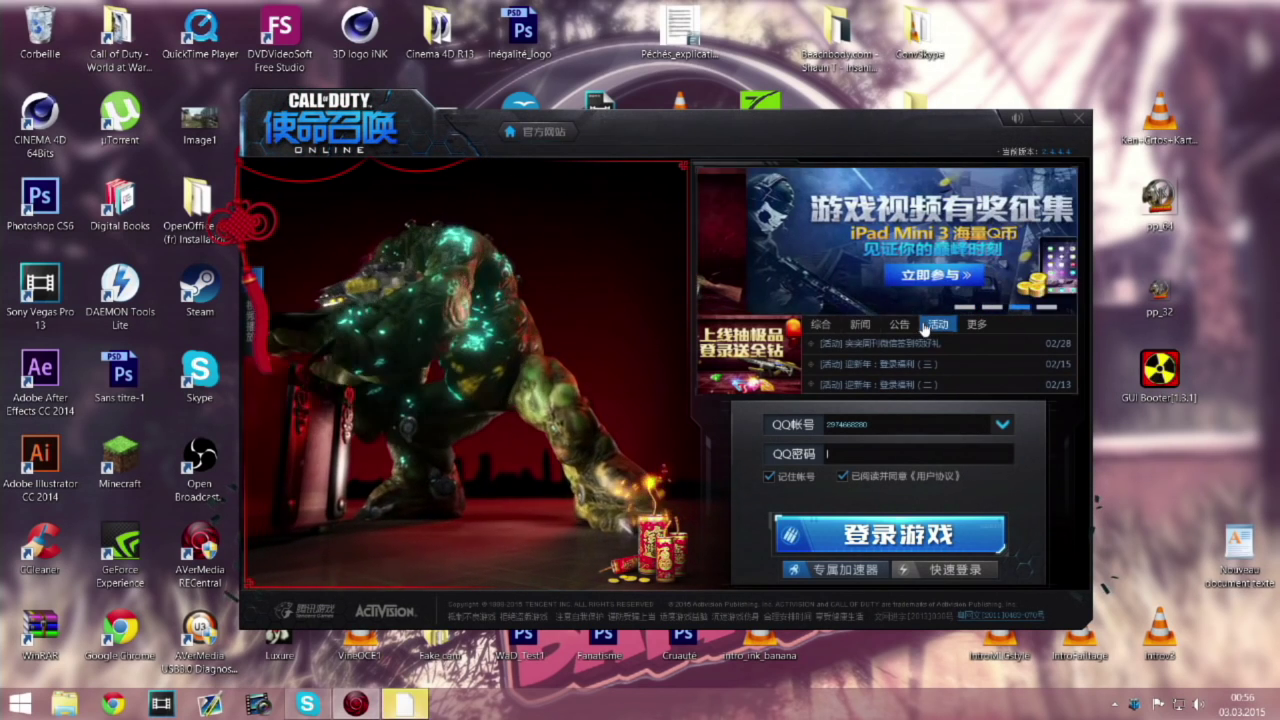
text(•••••)
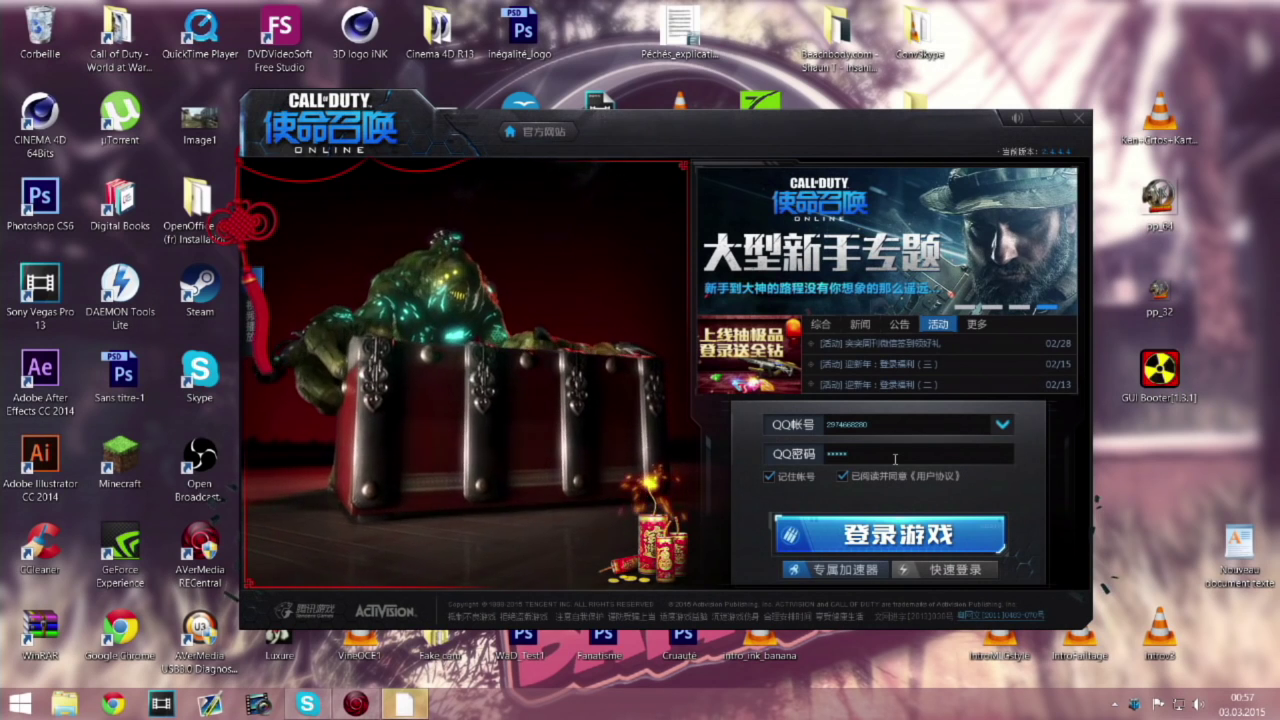
key(Return)
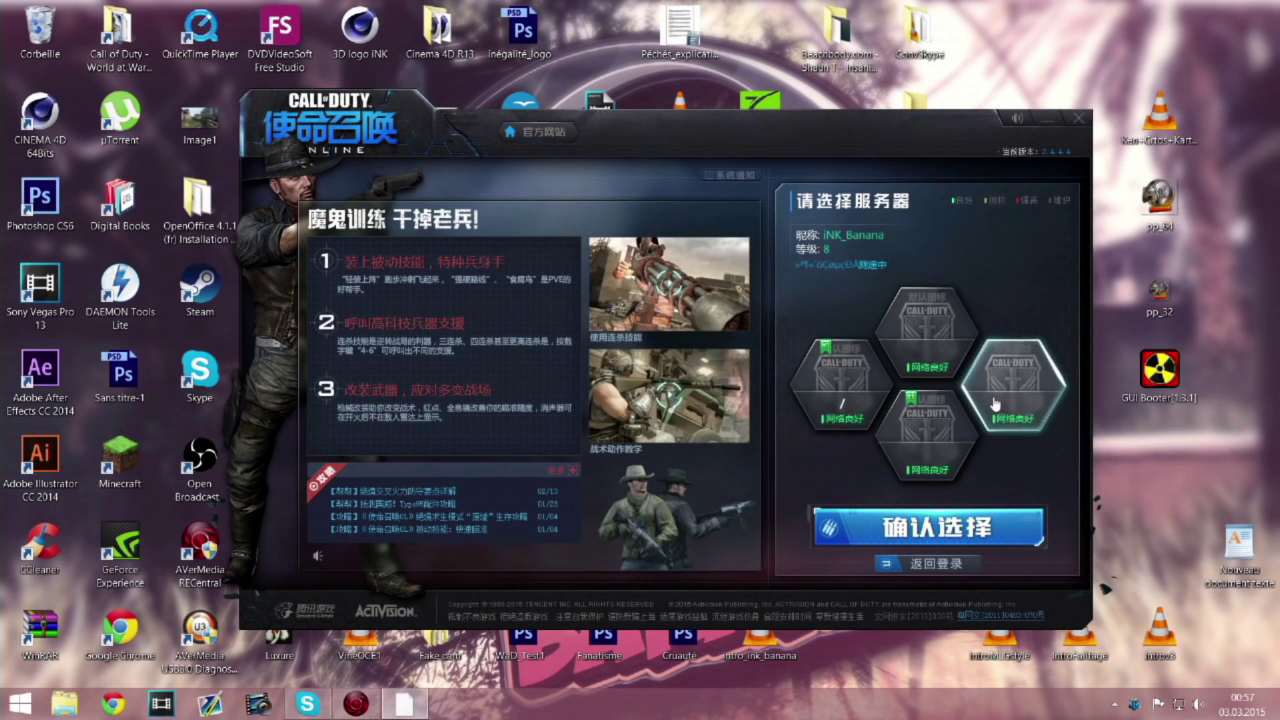
click(1040, 400)
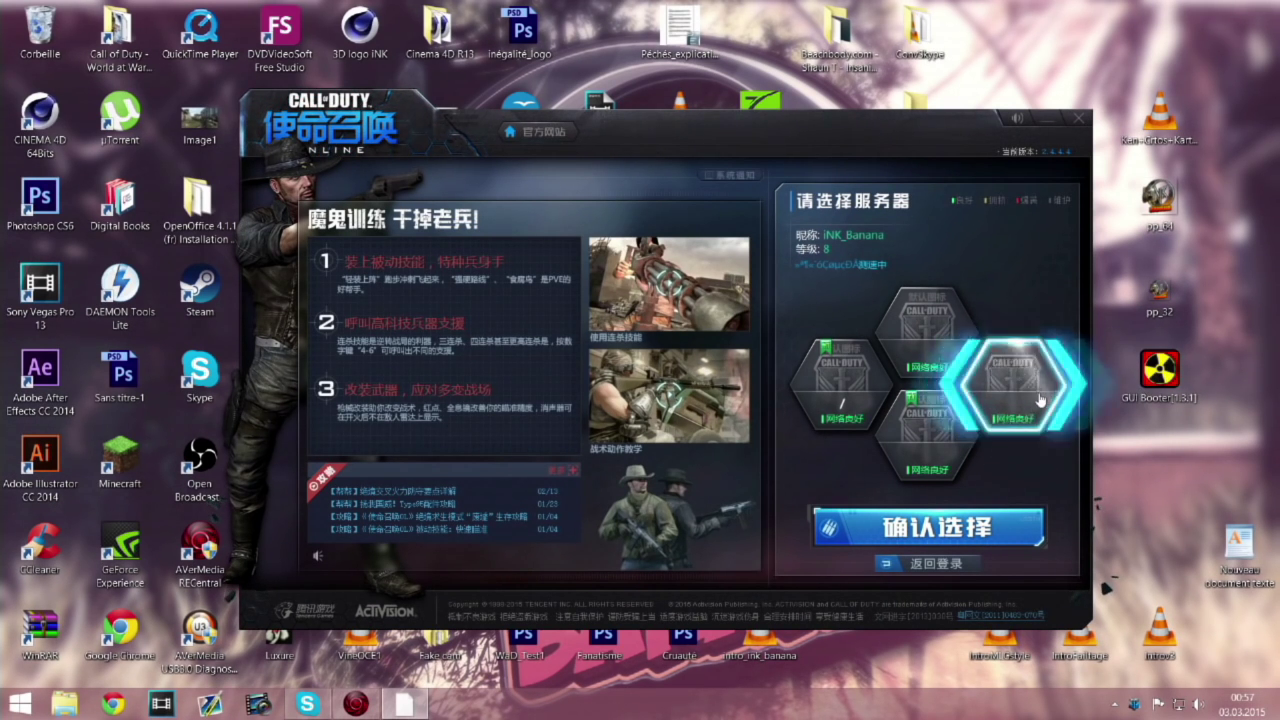
click(959, 530)
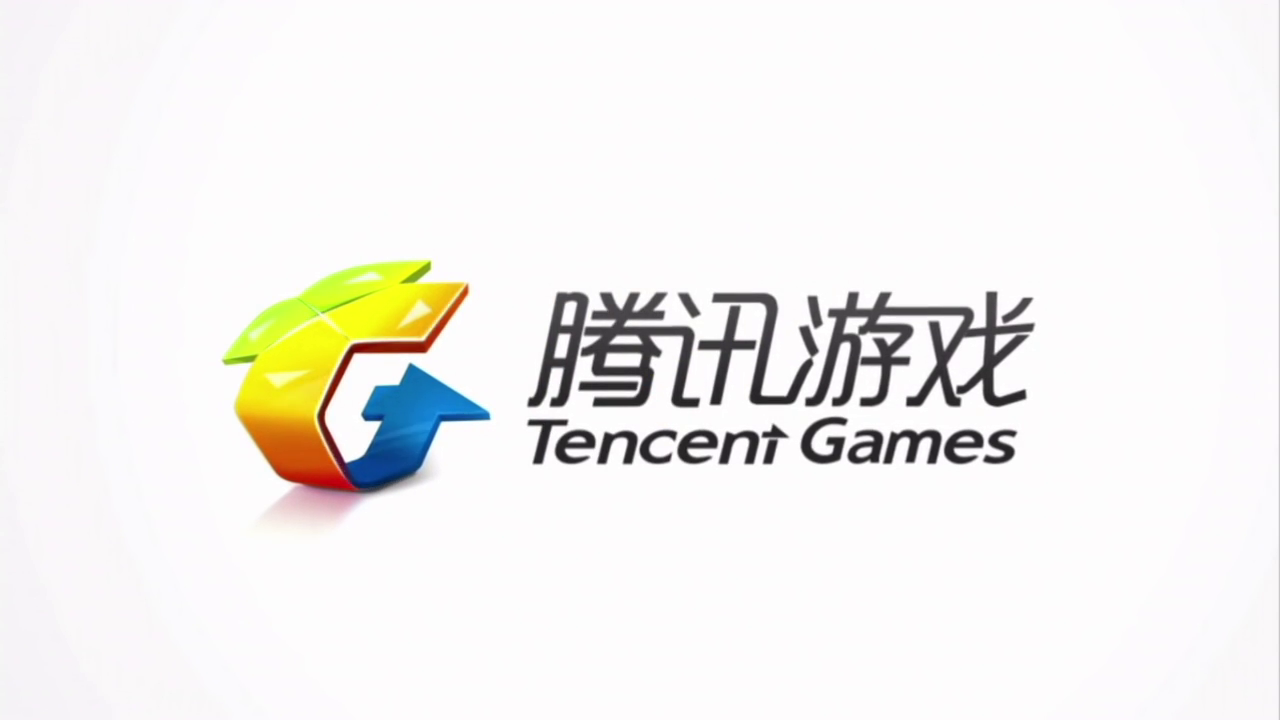
Step: Exit full screen, close VLC's 20150303005557.mp4 playback, and clear the desktop icon selection
key(Escape)
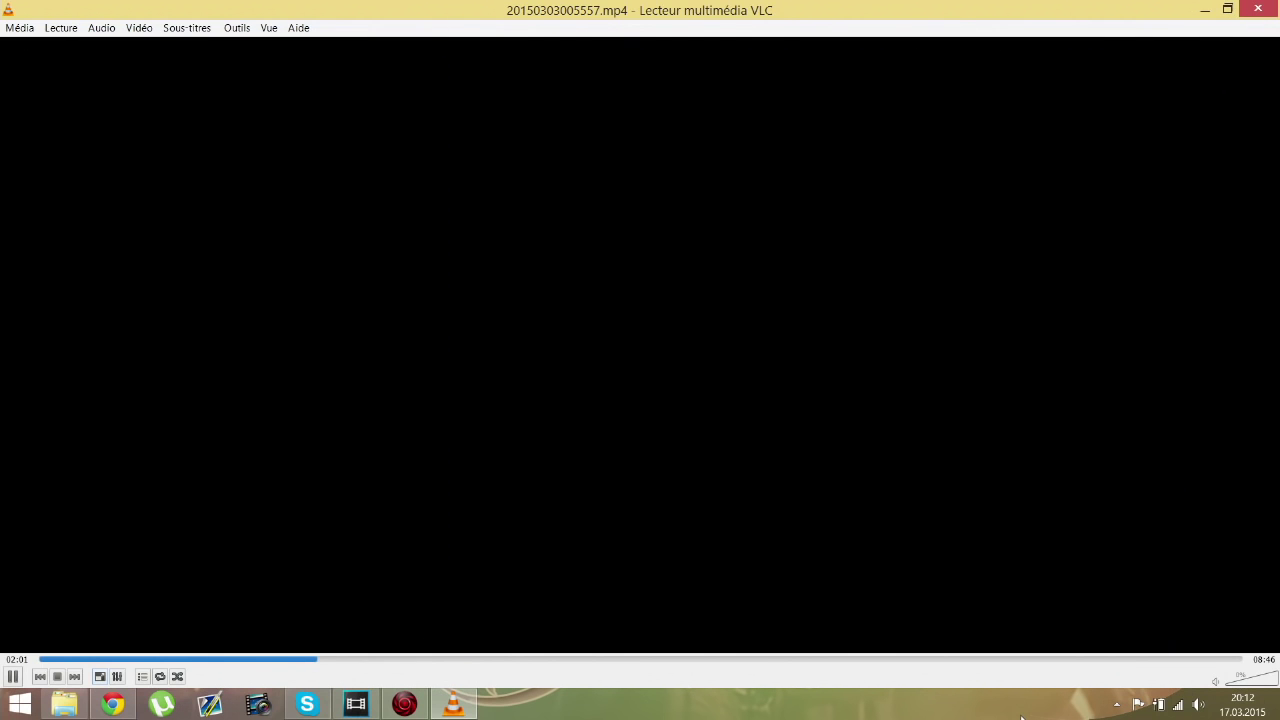
click(1271, 7)
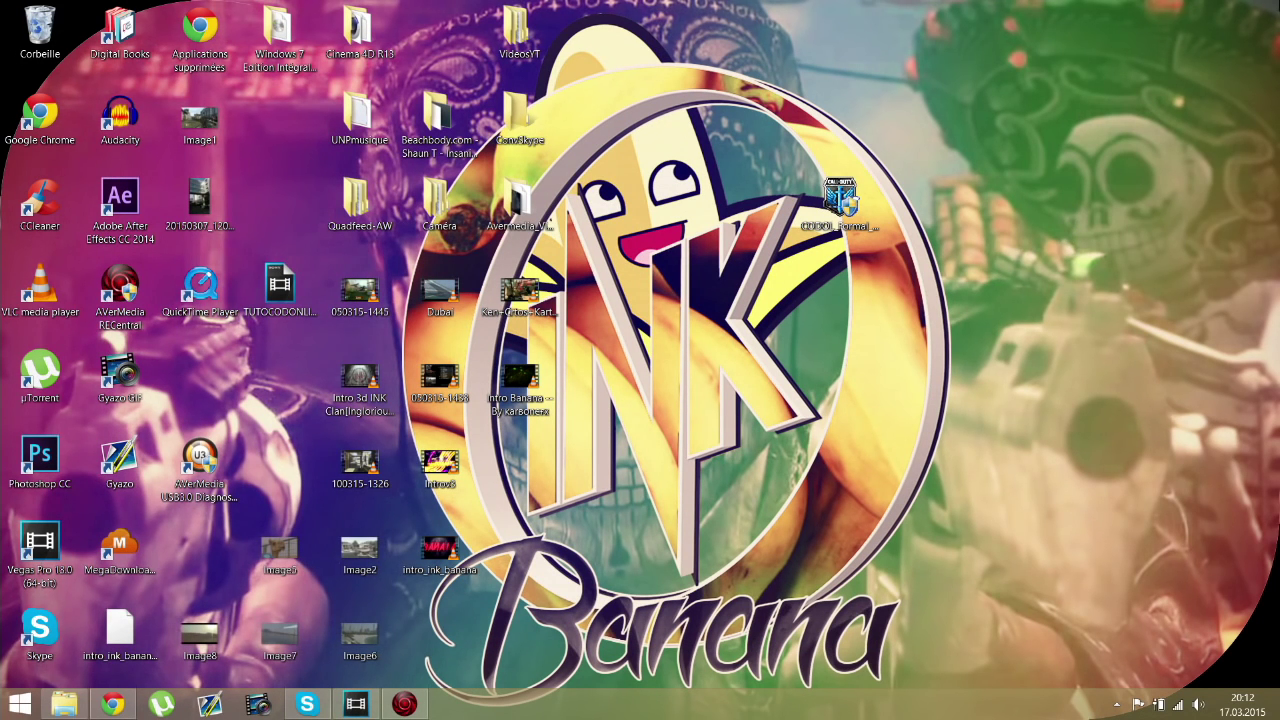
drag(1275, 3, 660, 560)
click(660, 560)
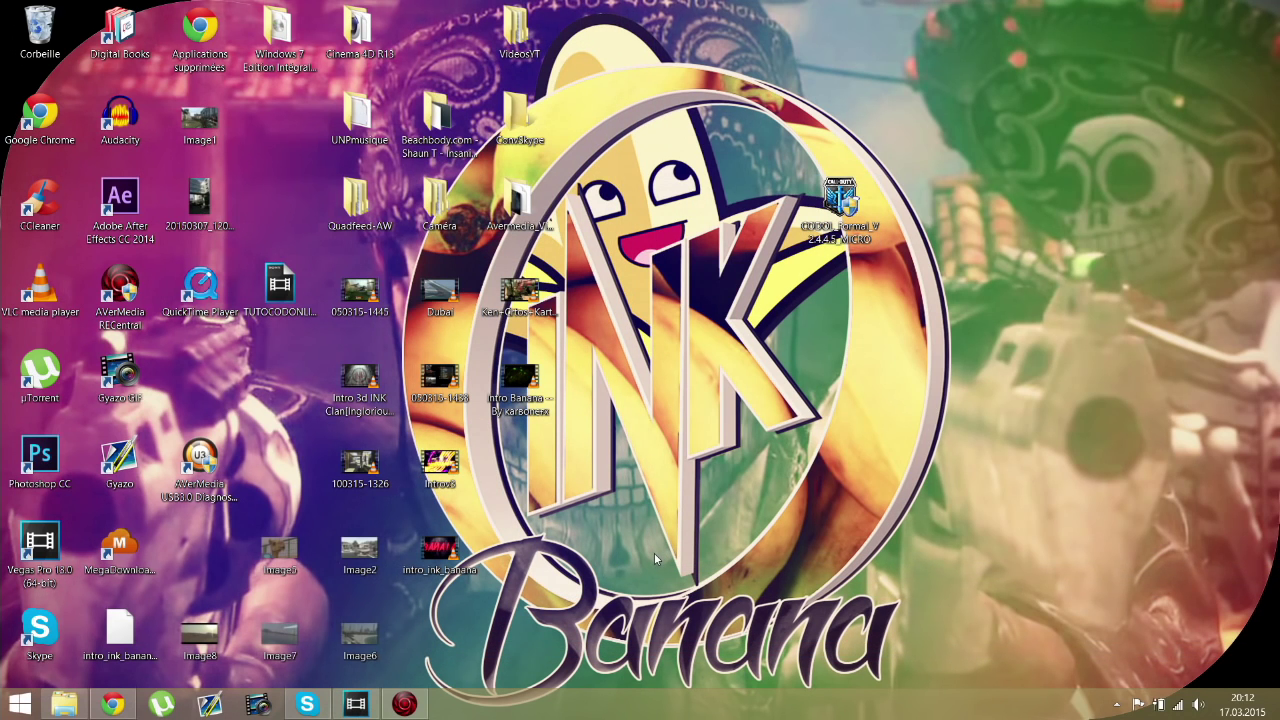